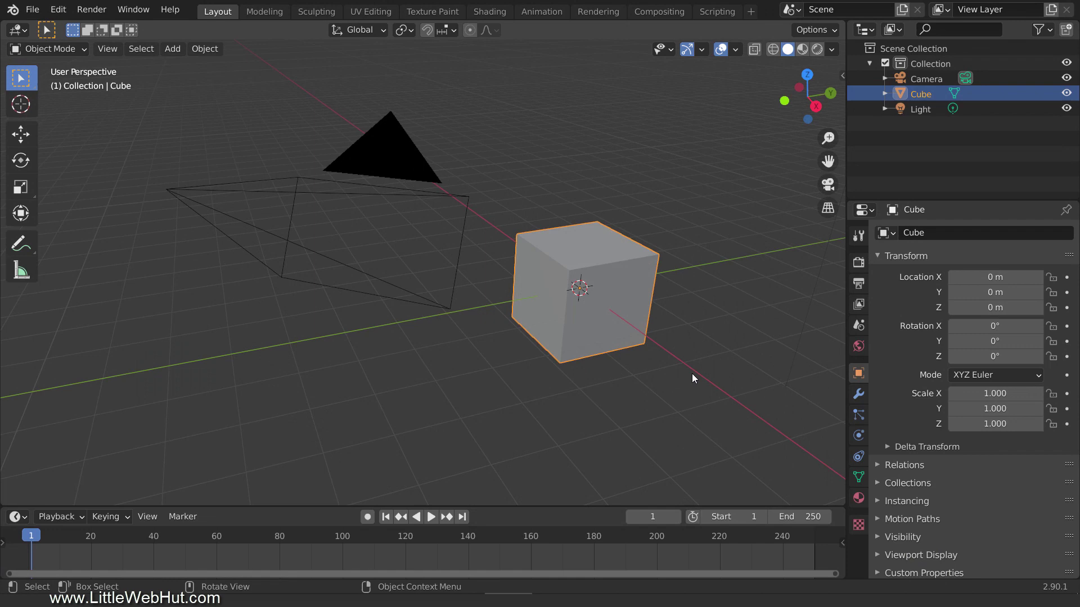
Step: Delete the default cube and tick Add Mesh: Extra Objects in the Preferences add-ons list
key("x")
left_click(591, 328)
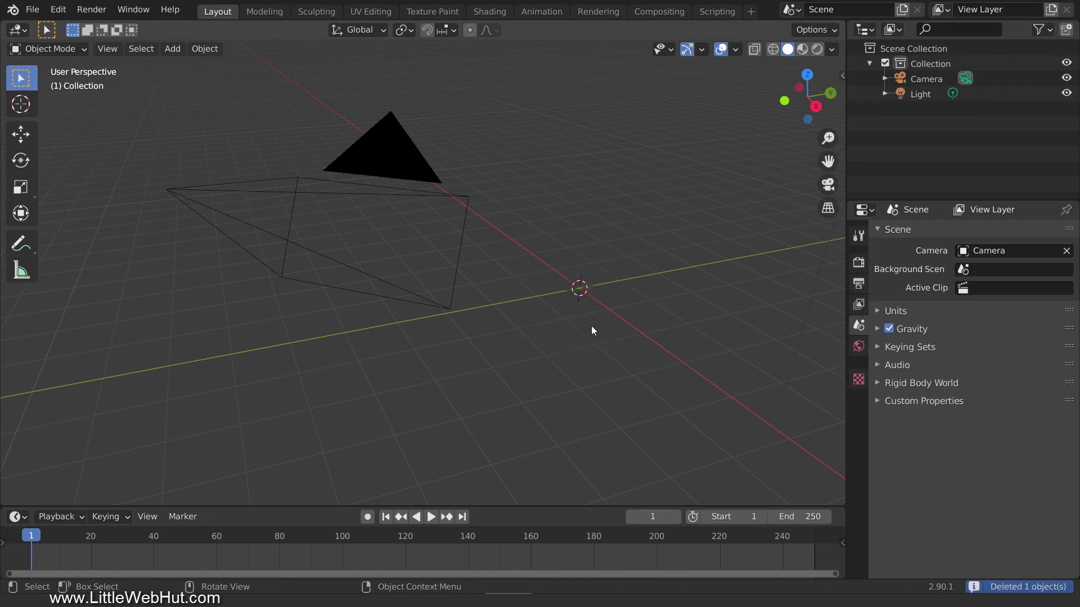
left_click(61, 11)
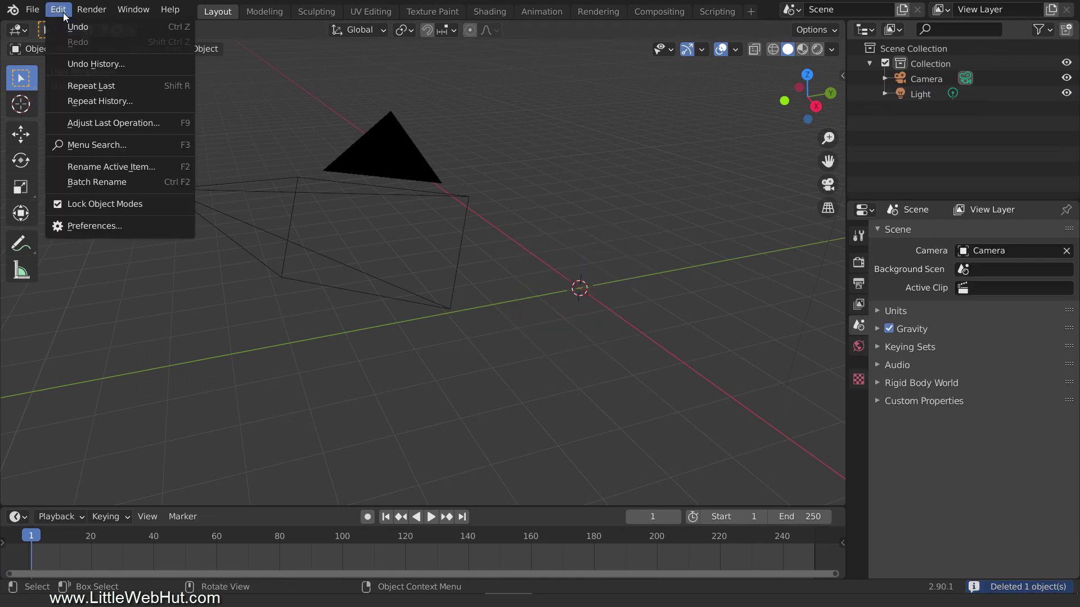
left_click(126, 225)
left_click(97, 187)
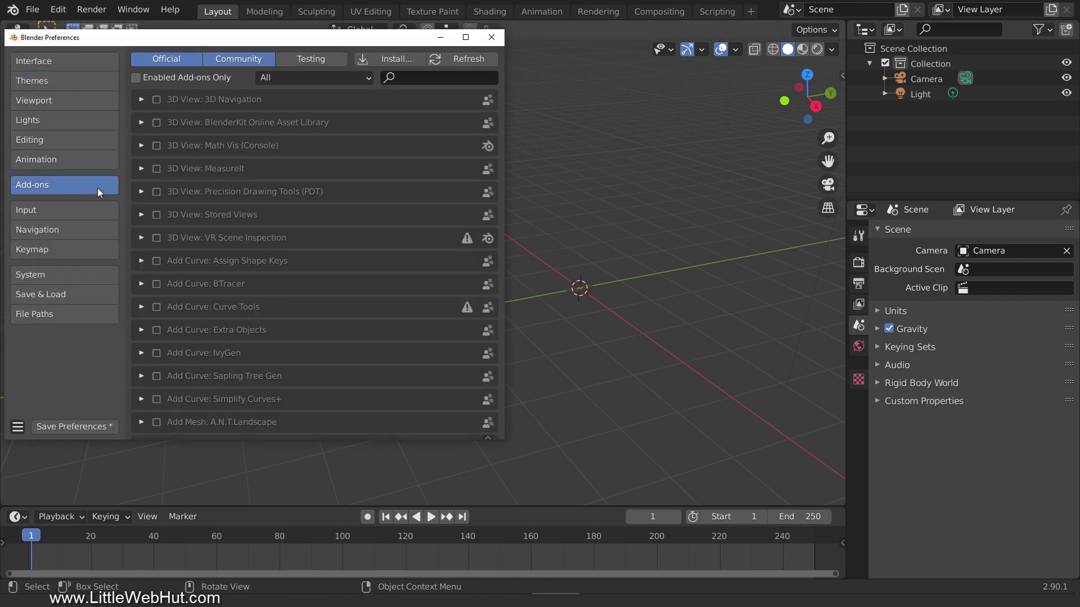
left_click(365, 77)
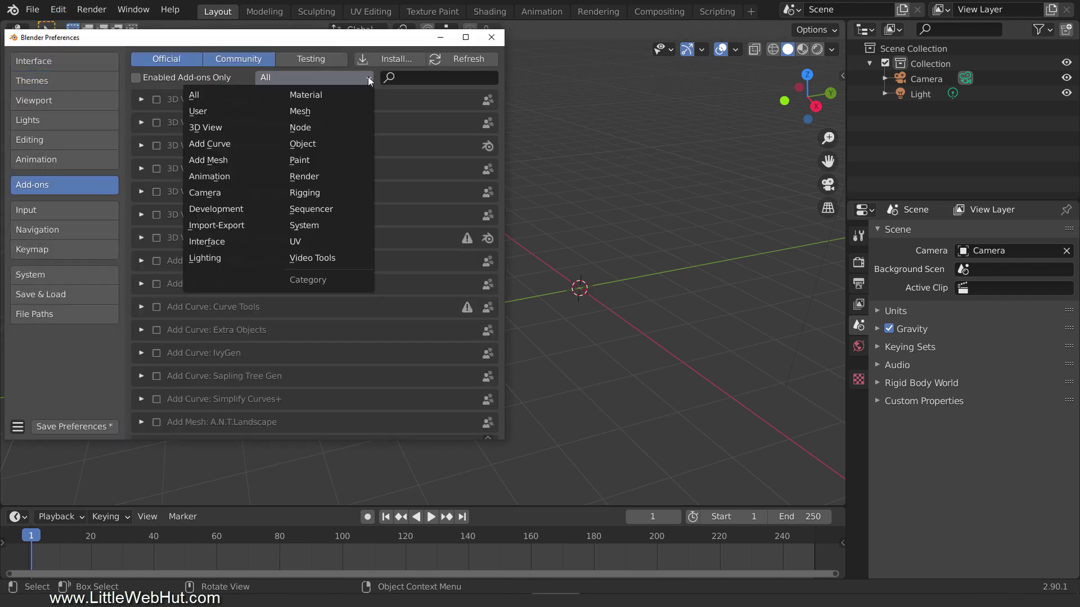
left_click(243, 162)
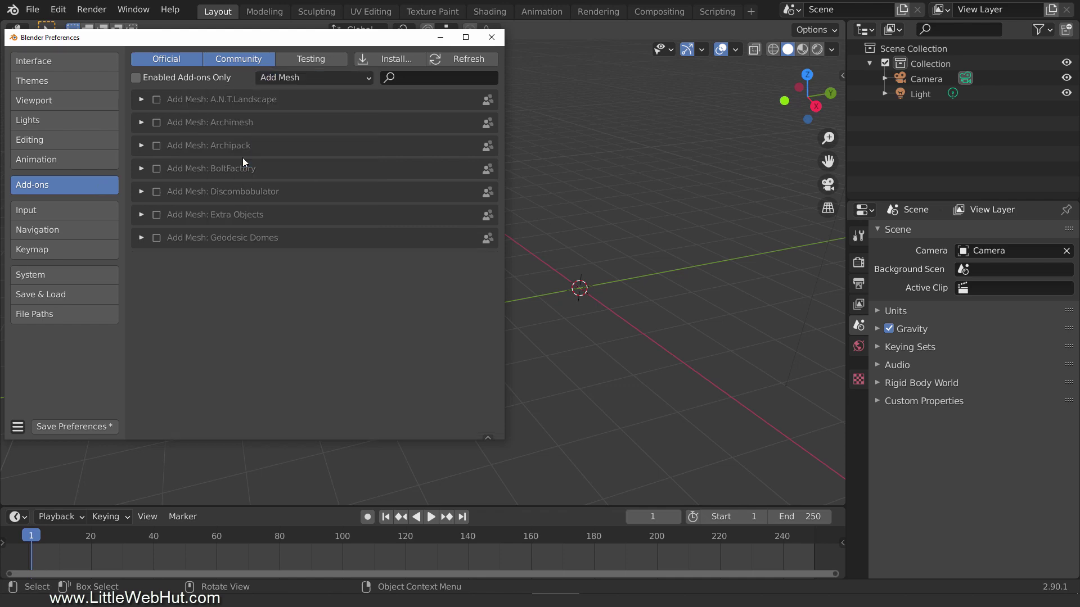
left_click(156, 214)
Step: Close Preferences and add an XYZ Math Surface from the Shift+A Mesh > Math Function menu
left_click(491, 38)
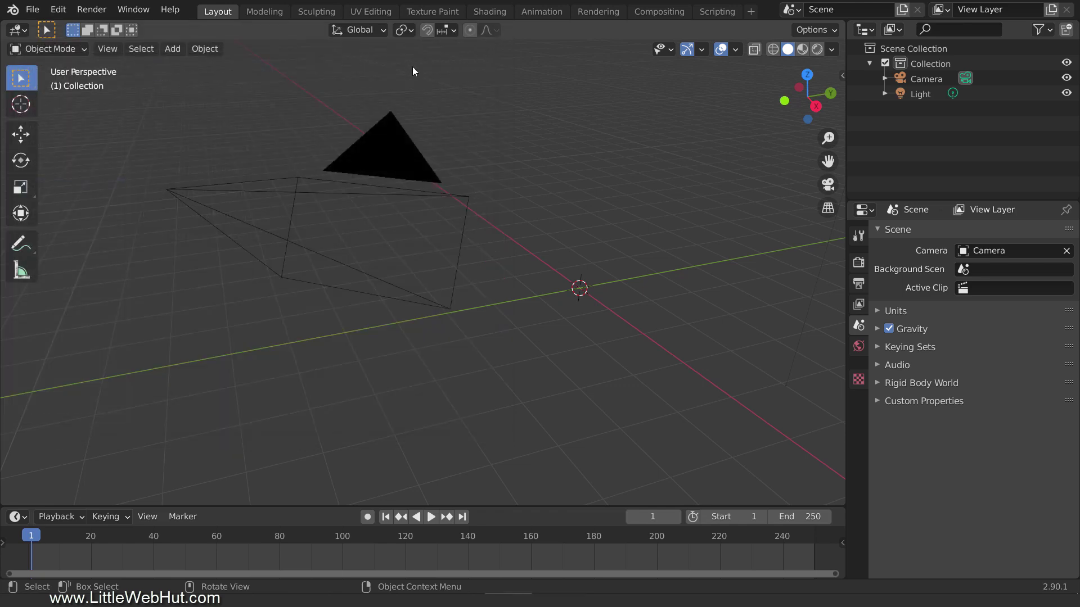
key("shift+a")
mouse_move(412, 68)
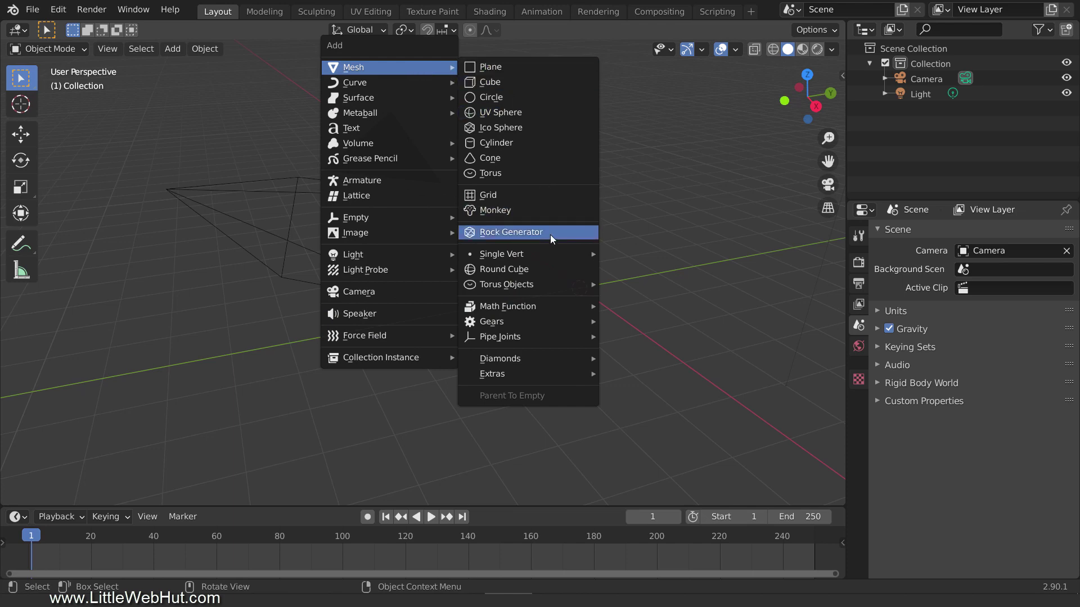
mouse_move(554, 308)
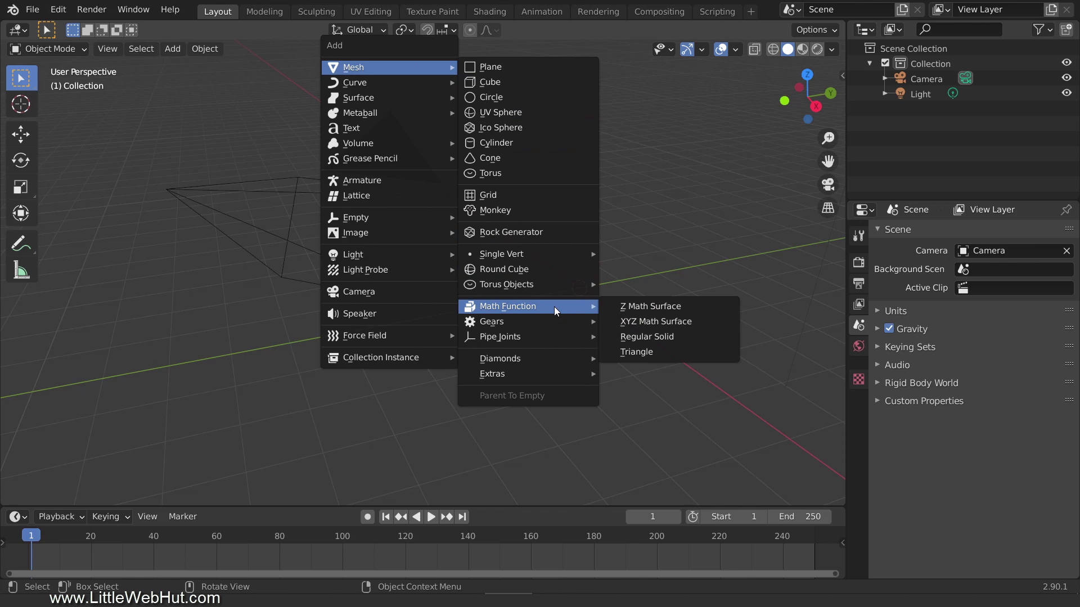
left_click(700, 325)
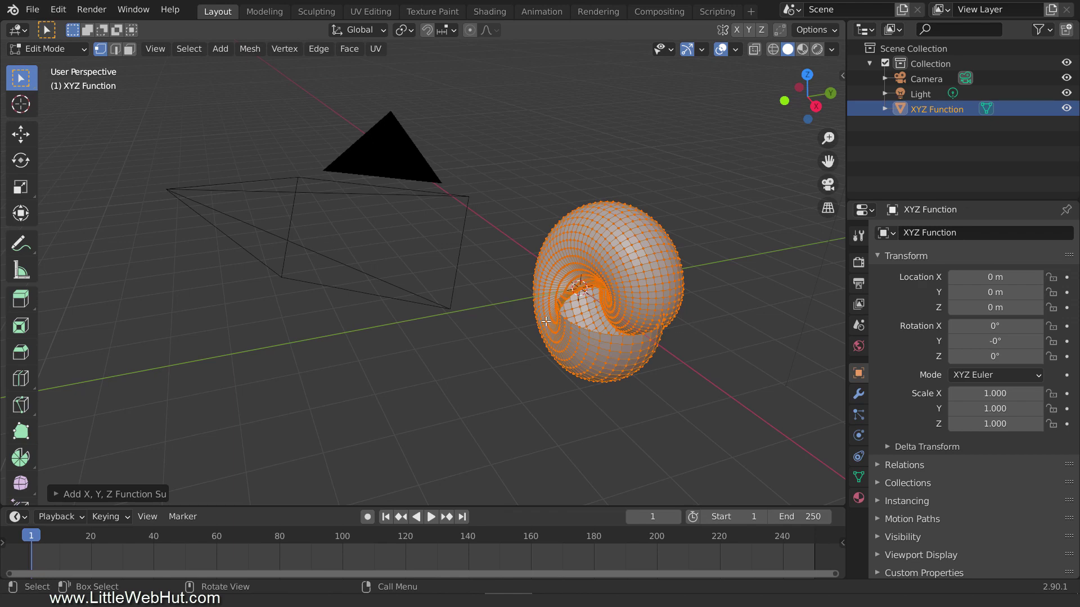
Step: Try the Dini and Twisted Torus presets, then apply the Klein preset to the surface
left_click(56, 495)
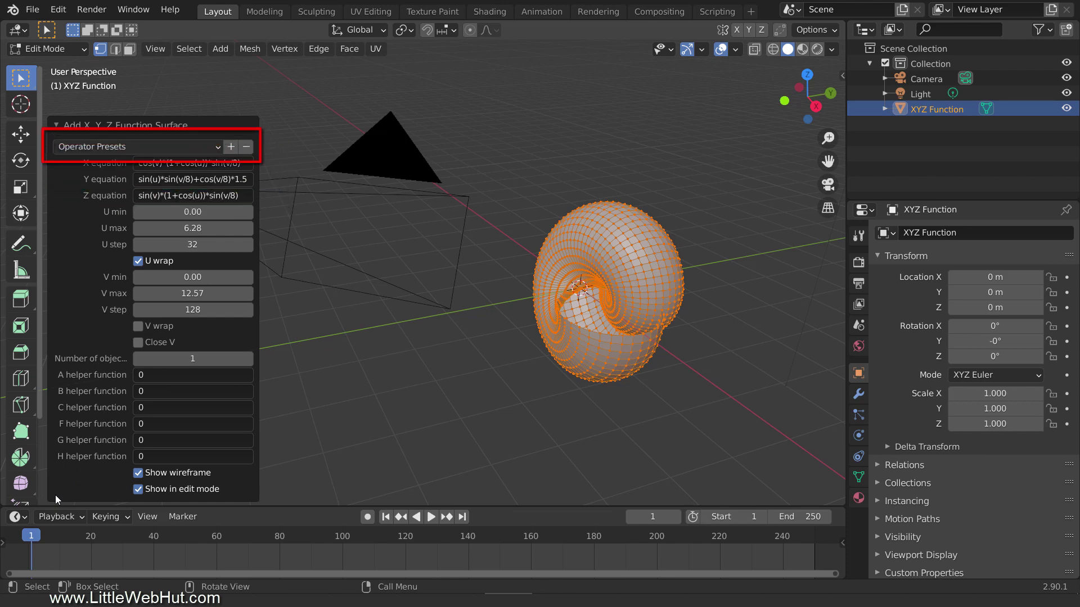
left_click(203, 147)
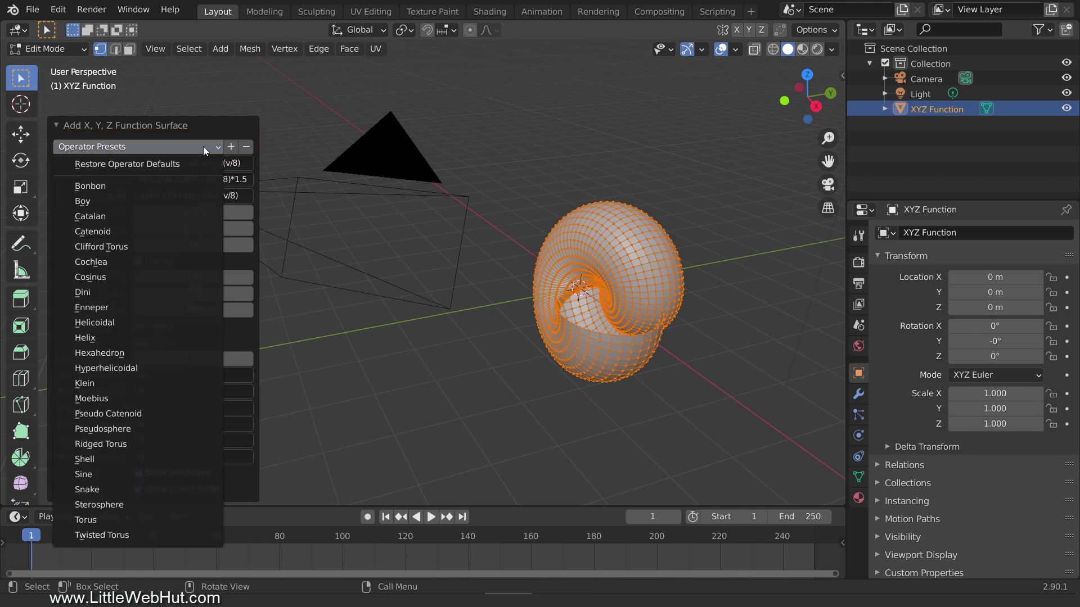
left_click(116, 292)
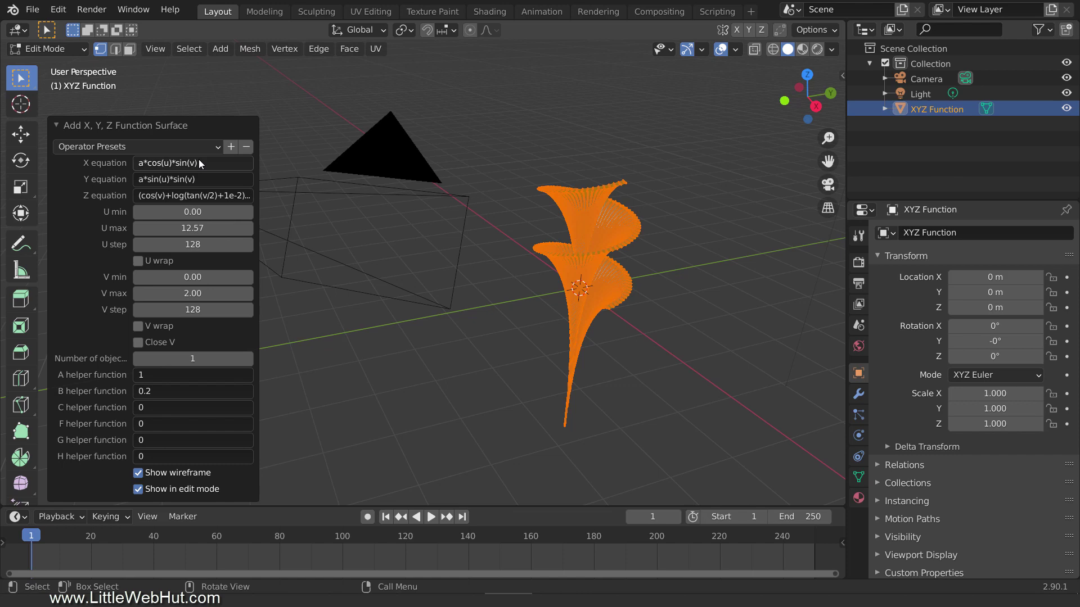
left_click(207, 146)
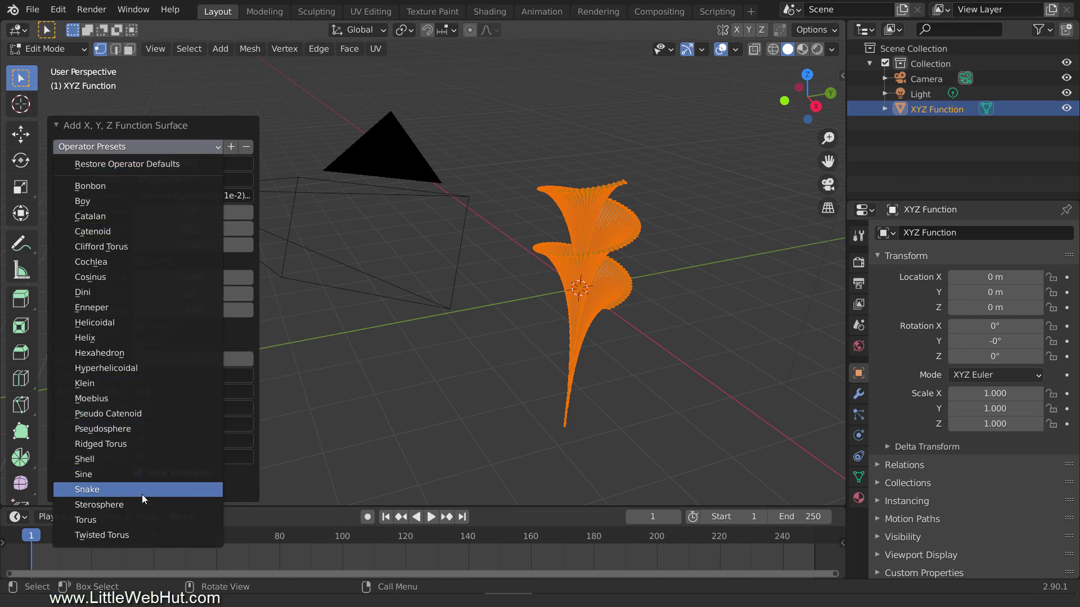
left_click(142, 535)
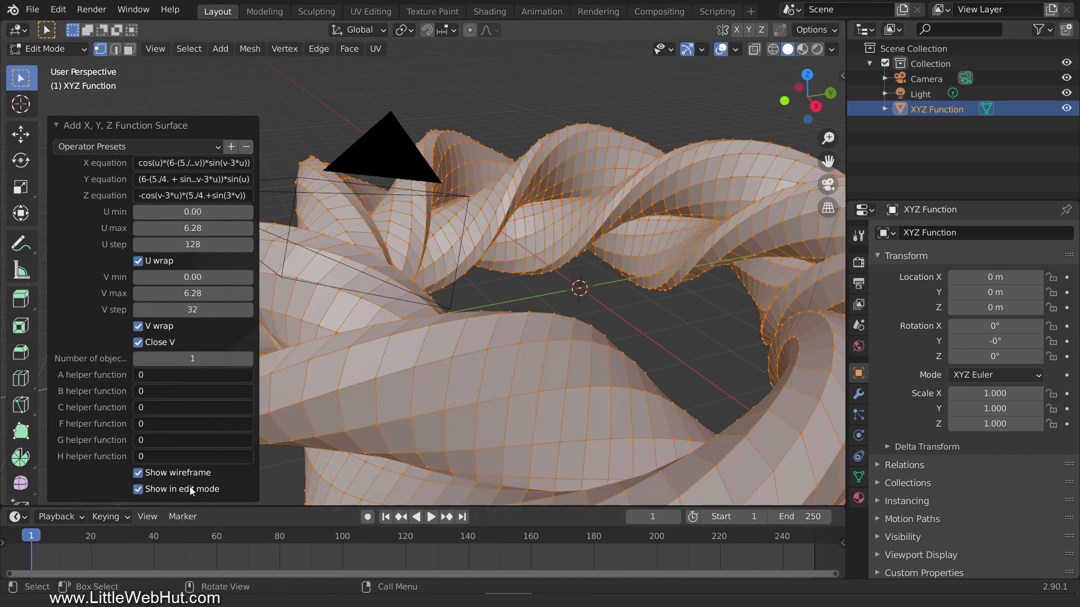
scroll(326, 381, "down", 3)
scroll(326, 382, "down", 2)
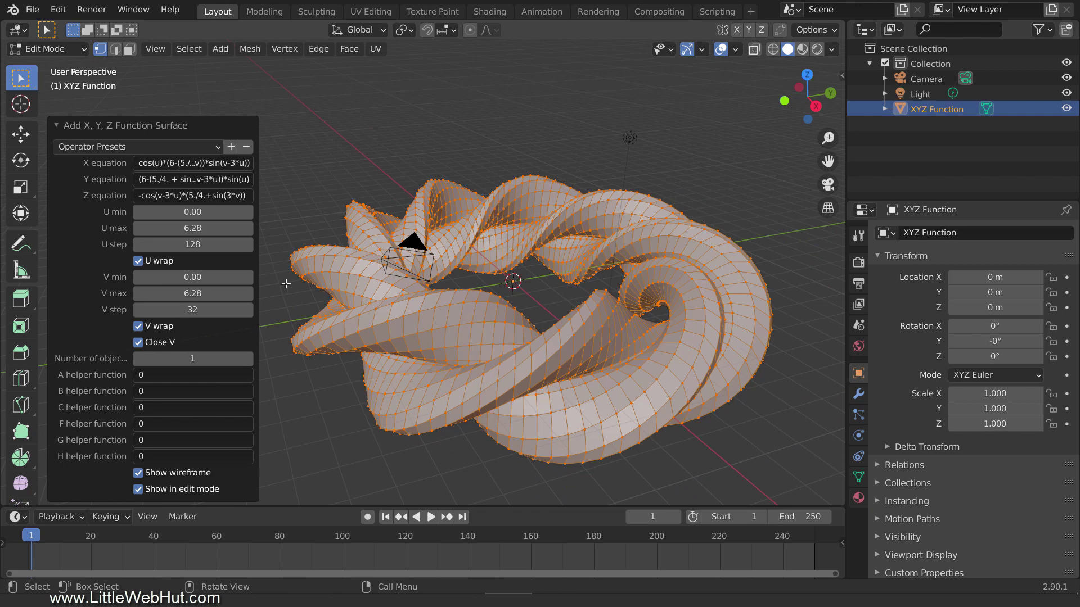
left_click(206, 146)
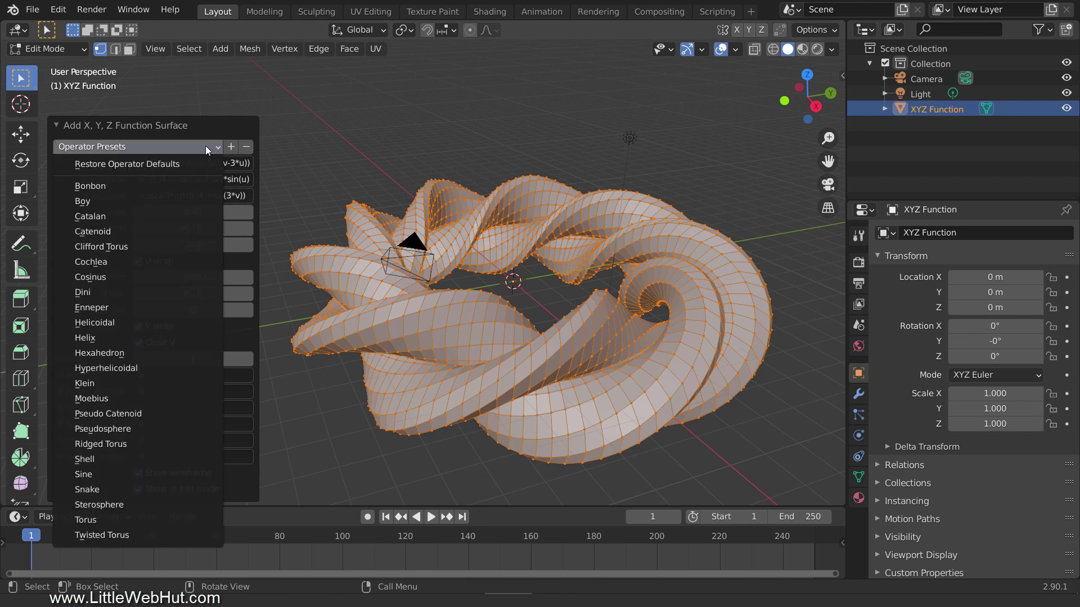
left_click(120, 383)
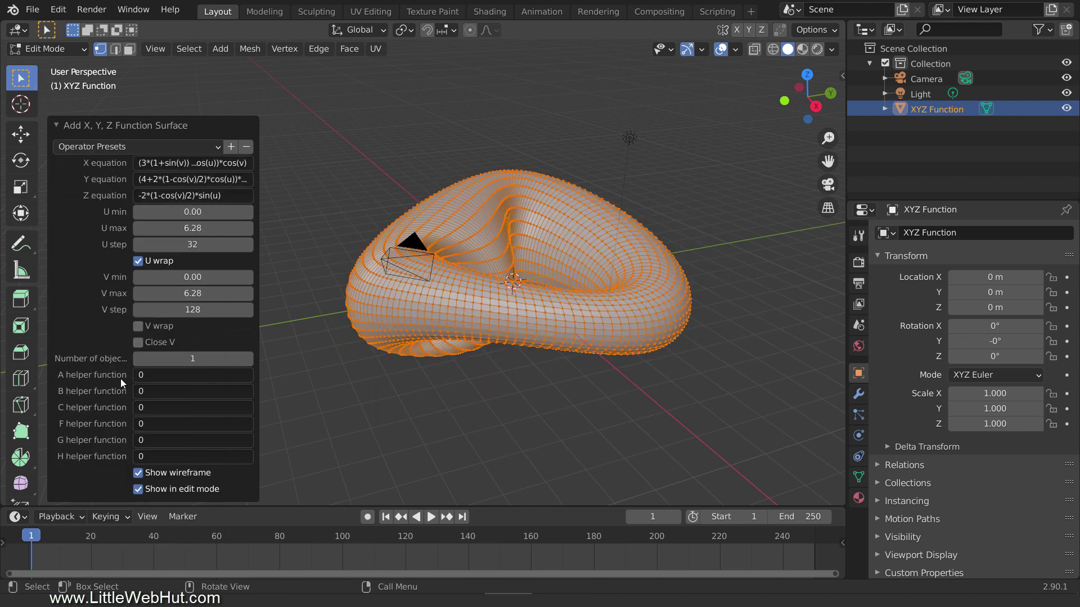
left_click(63, 128)
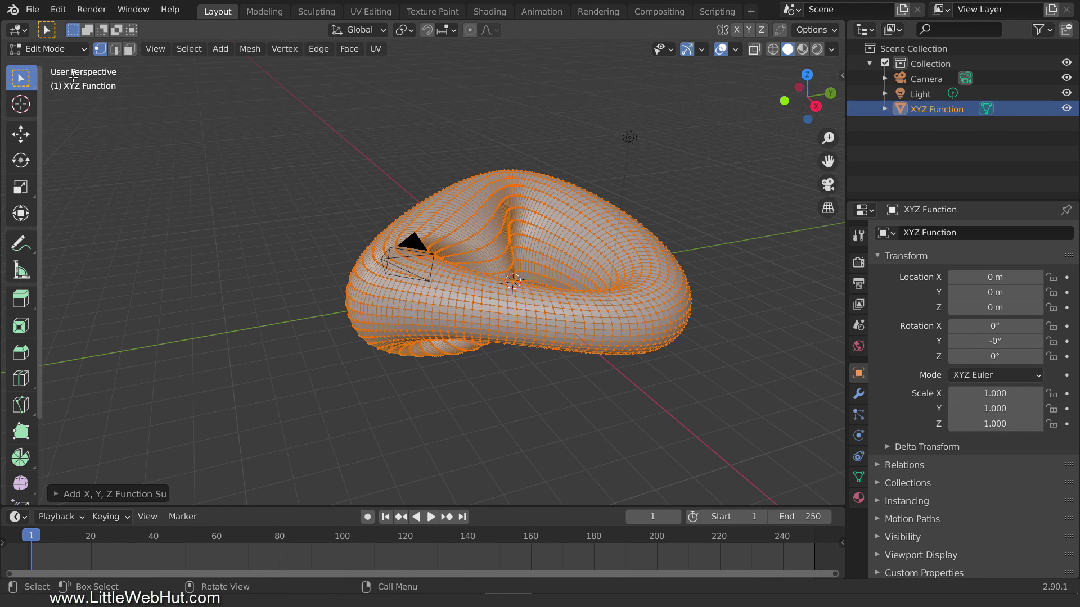
Step: Return to Object Mode and look through the scene camera
left_click(84, 50)
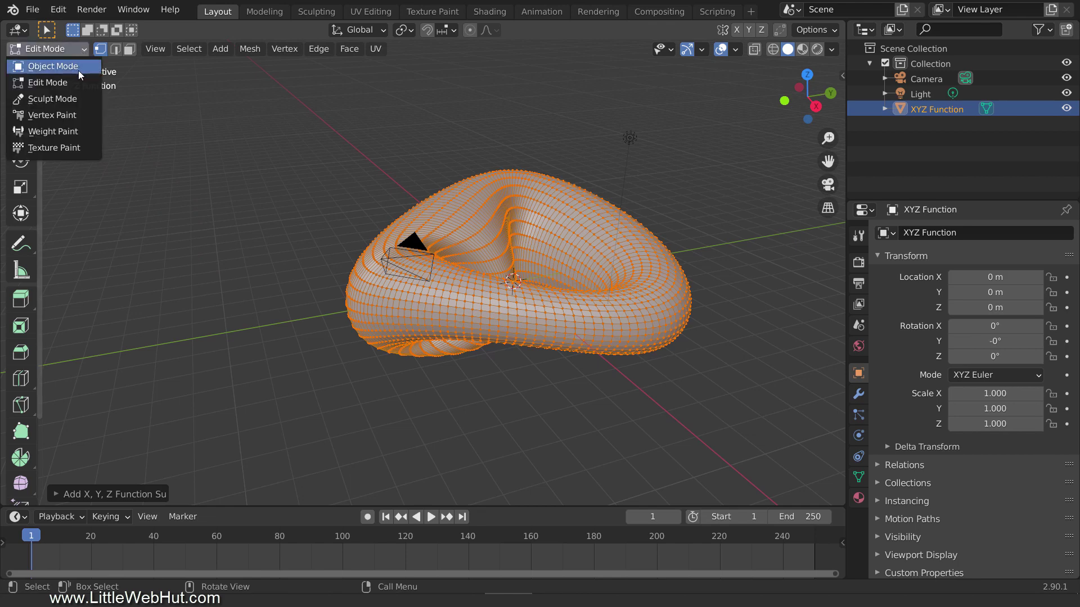
left_click(79, 67)
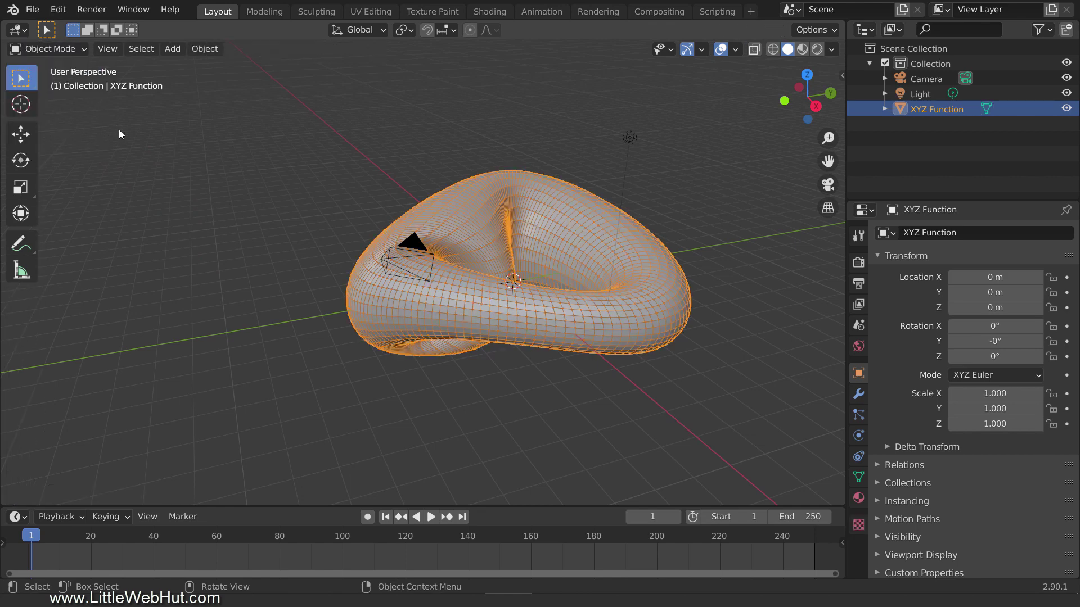
key("KP_0")
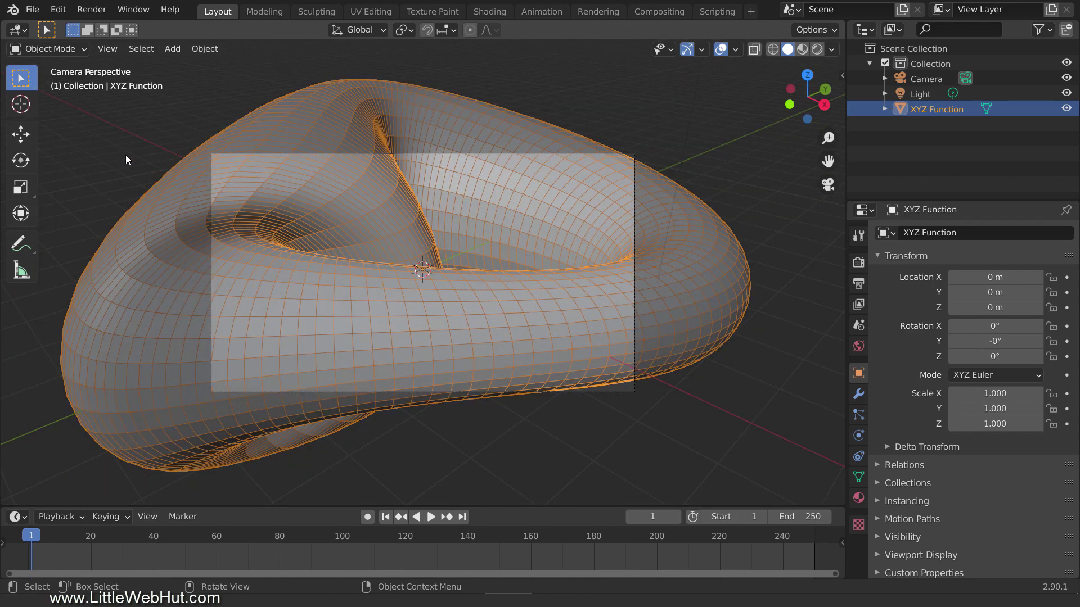
scroll(127, 156, "up", 3)
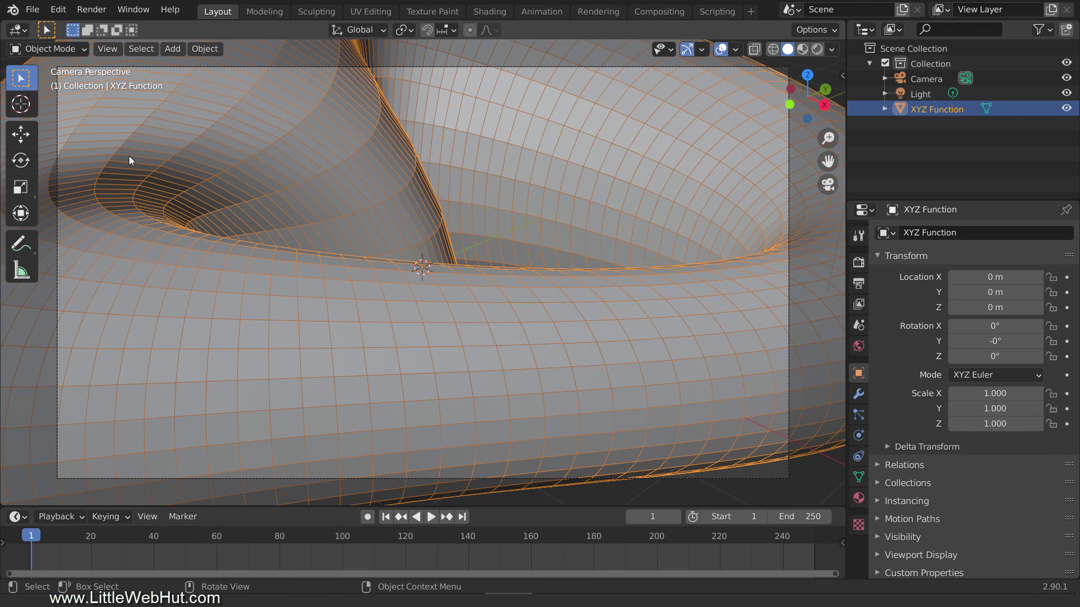
Step: Enable Camera to View and zoom out so the Klein surface fills the frame
key("n")
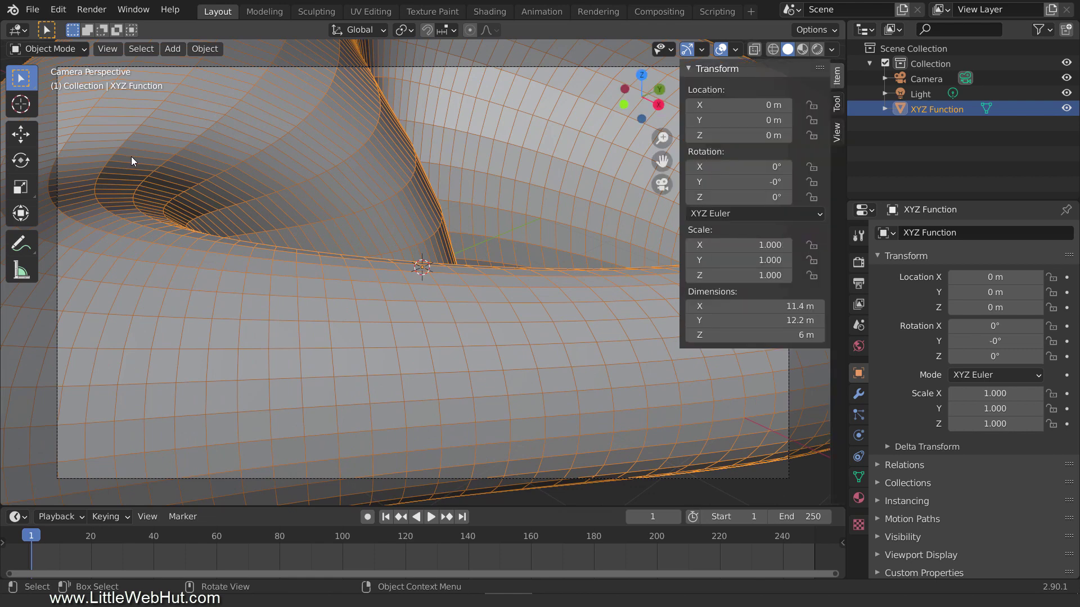
left_click(836, 133)
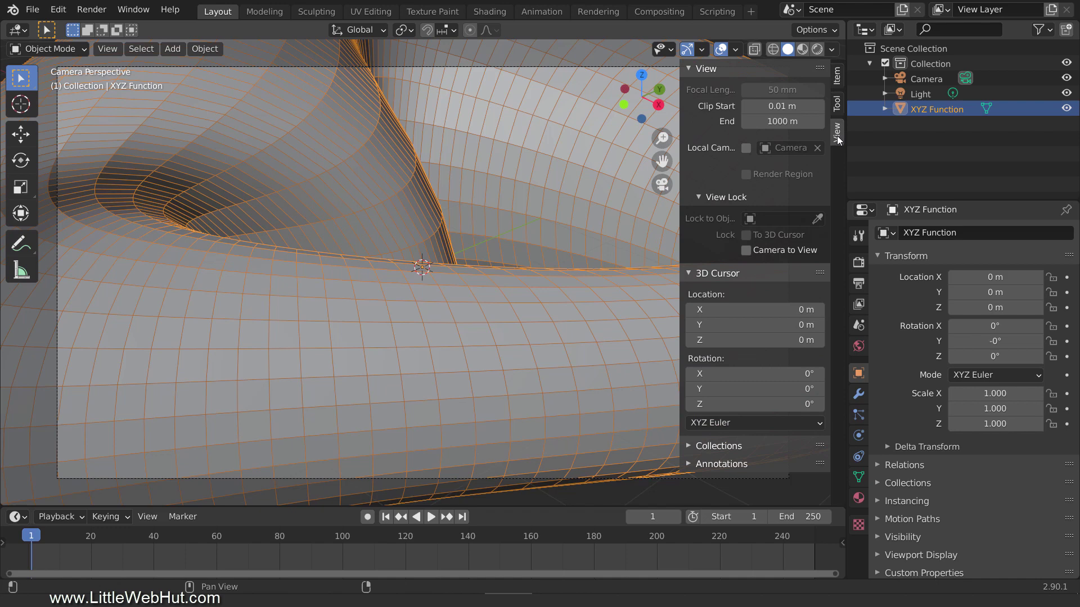
left_click(747, 251)
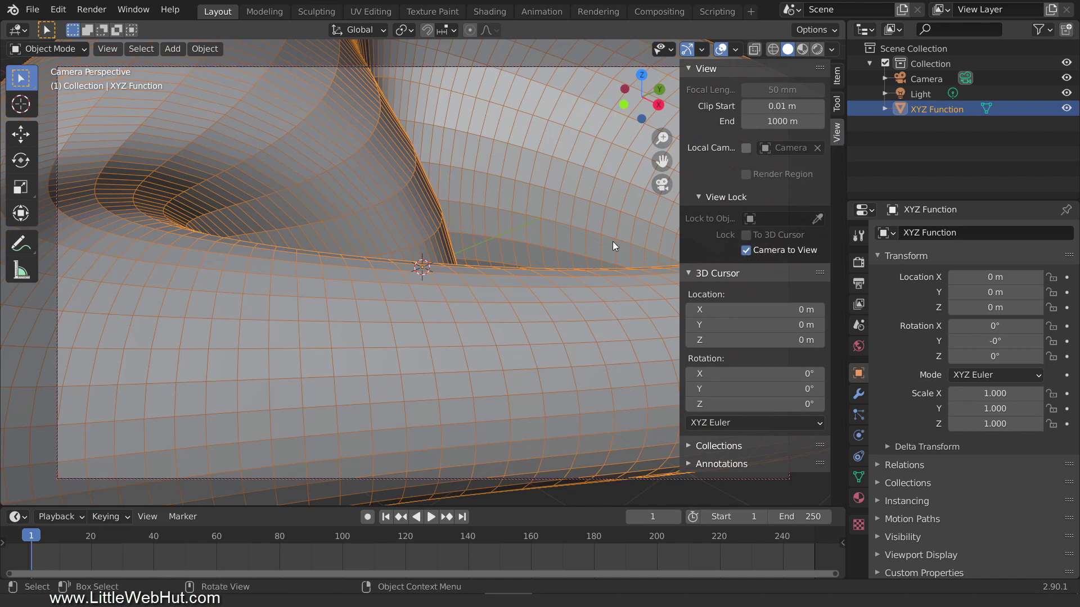
key("n")
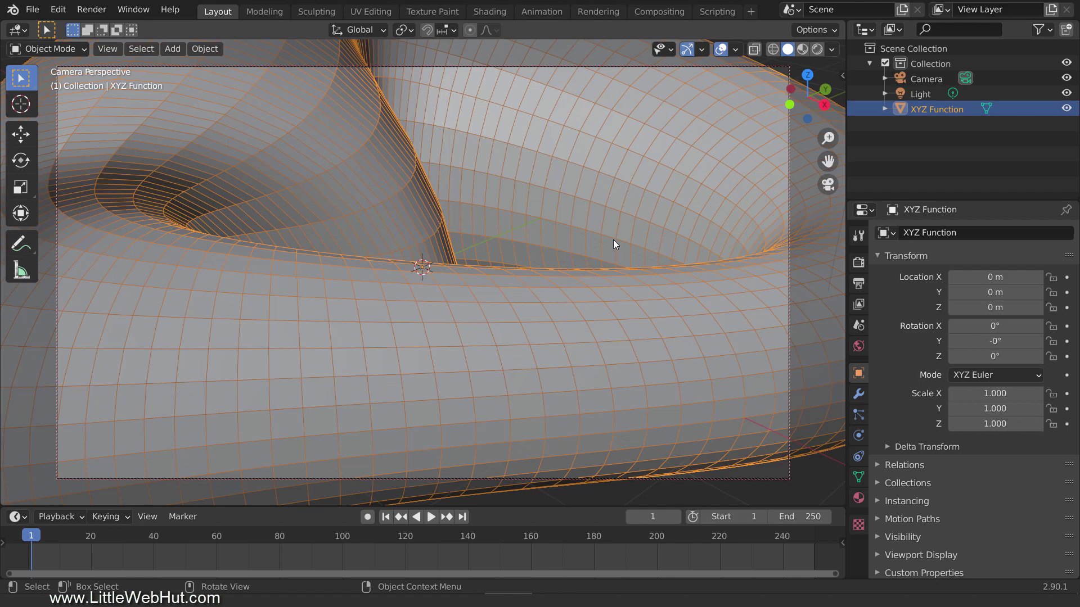
scroll(612, 241, "down", 6)
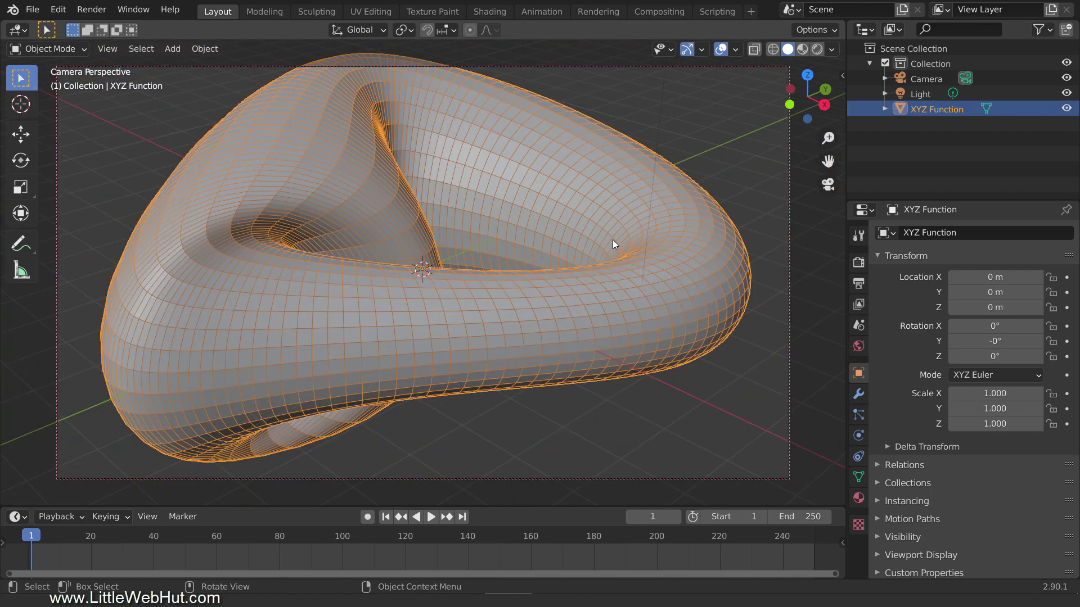
scroll(612, 240, "down", 1)
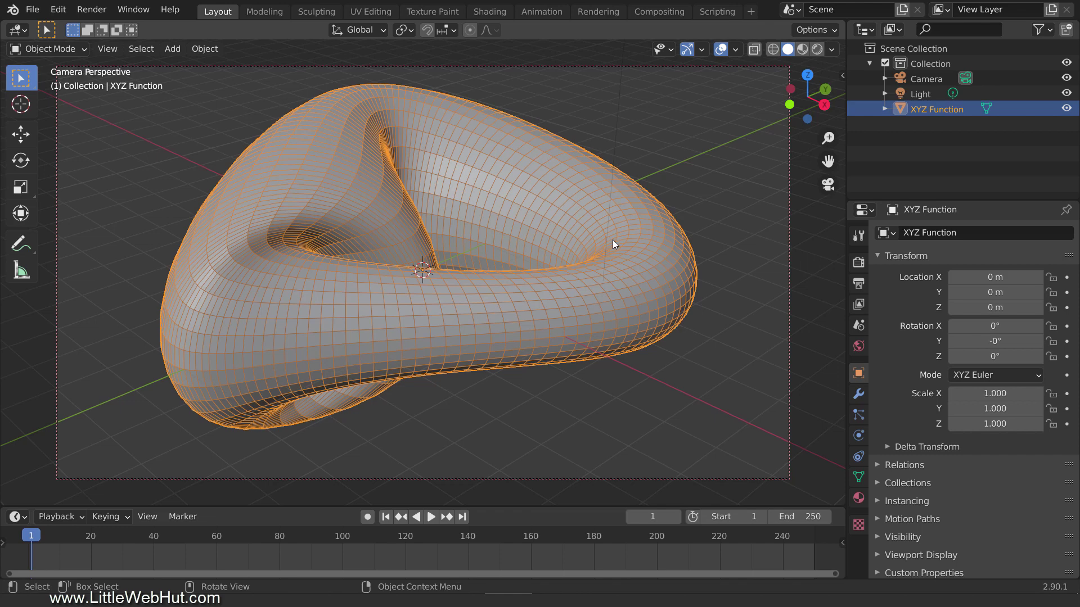
Step: Switch the viewport to rendered shading without overlays and set the render engine to Cycles
key("z")
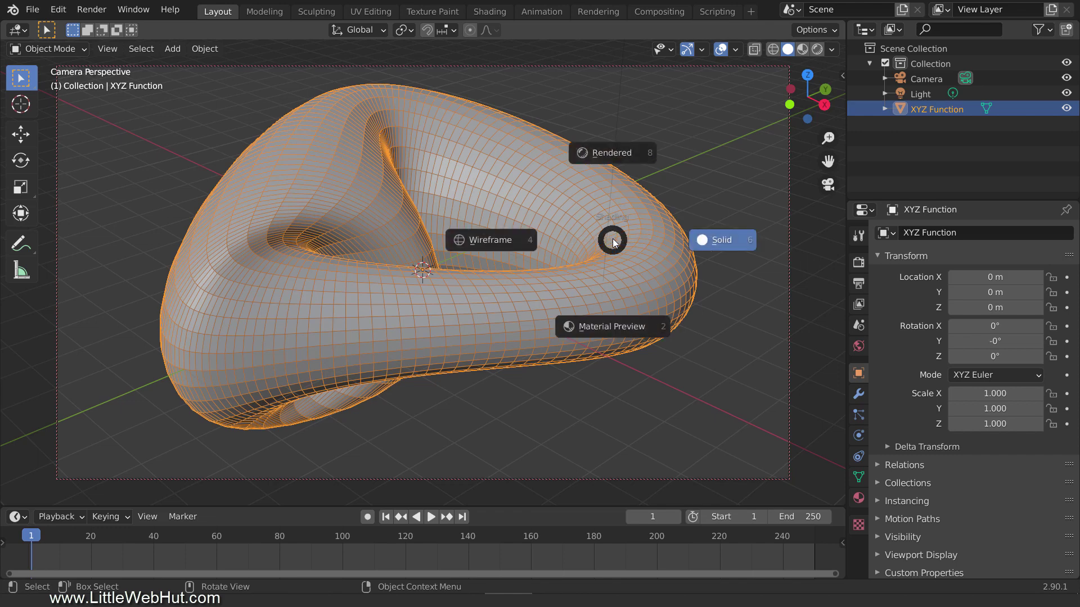
left_click(630, 154)
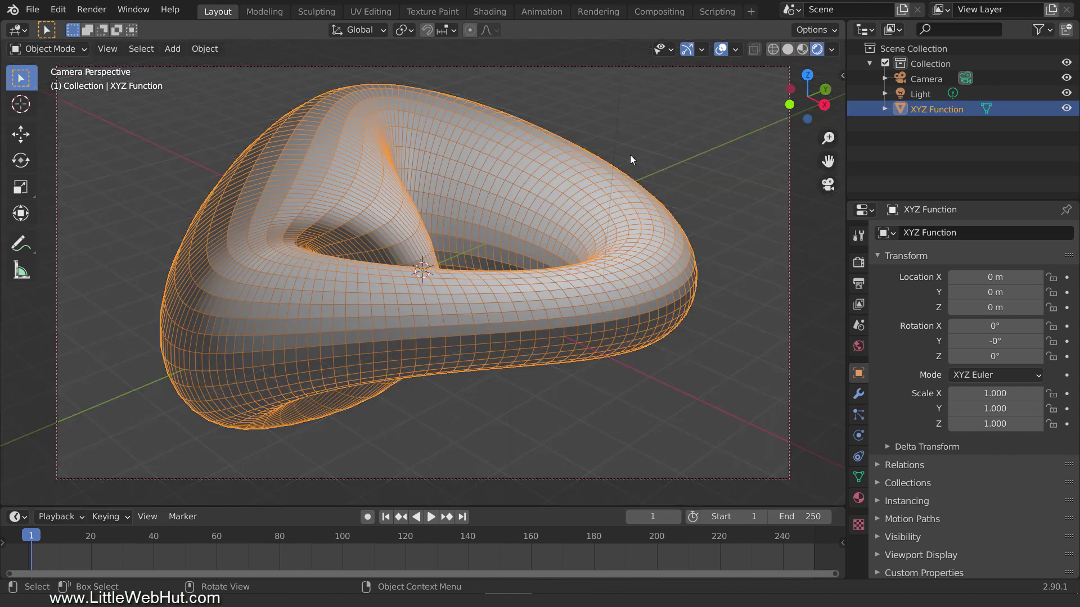
left_click(717, 50)
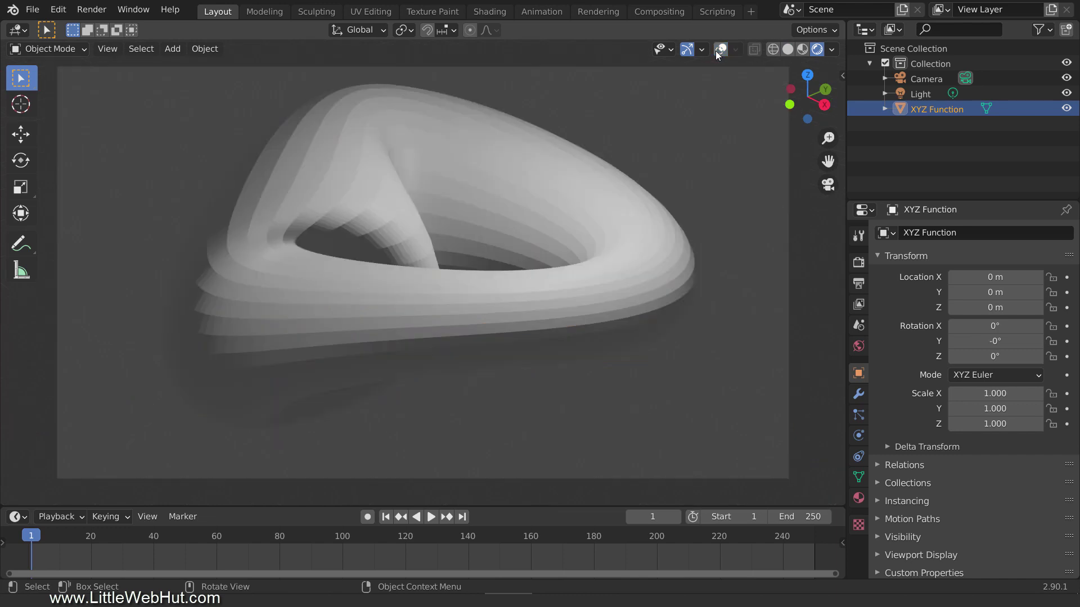
left_click(853, 262)
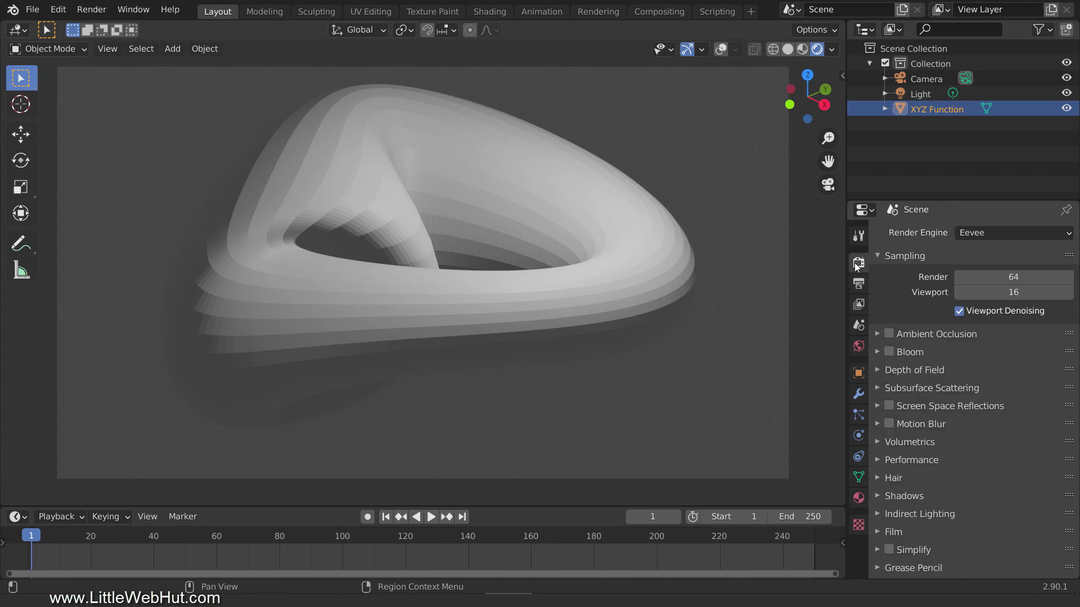
left_click(993, 233)
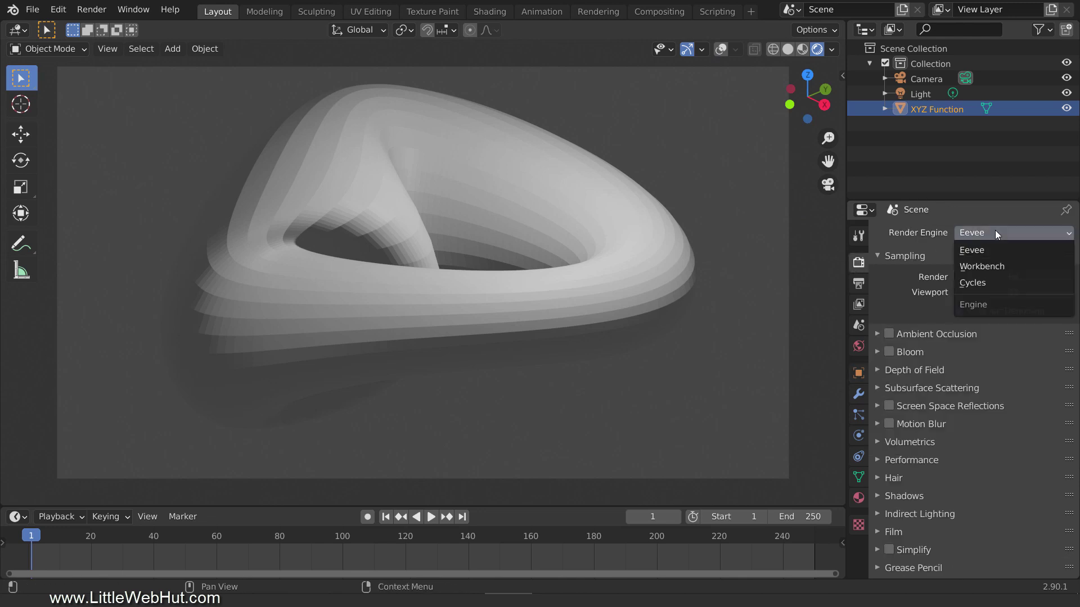
left_click(1013, 283)
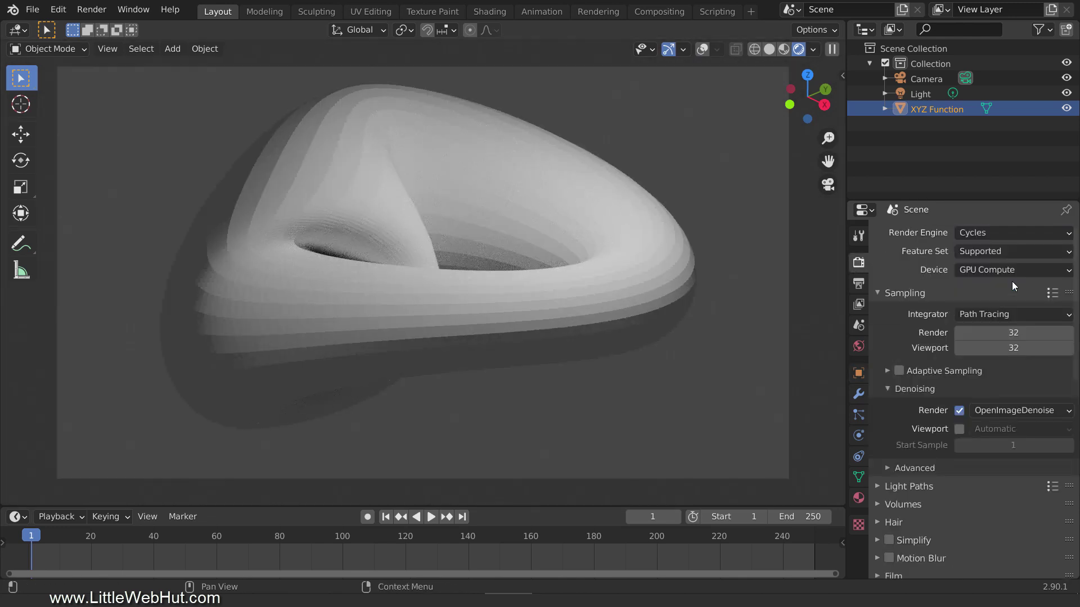
Step: Set the world background colour Value to 0 for a black background
left_click(859, 345)
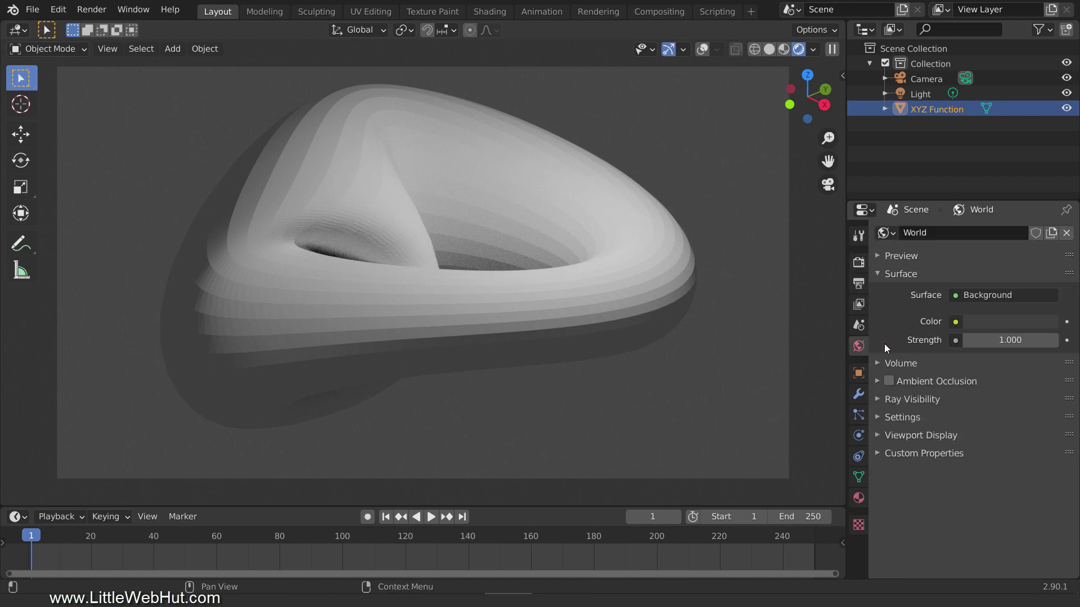
left_click(993, 322)
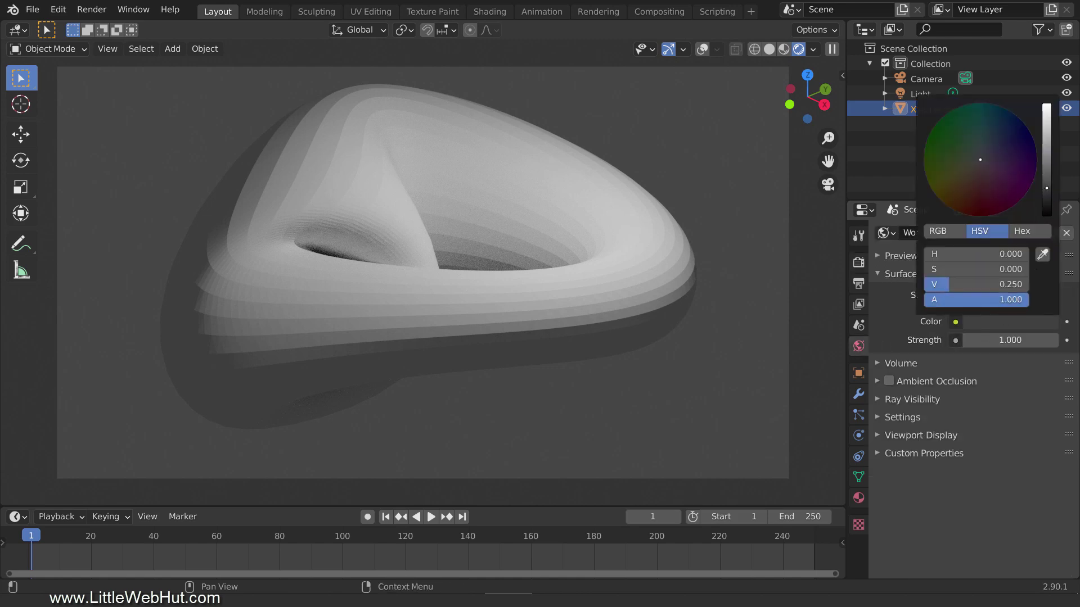
left_click_drag(1047, 188, 1049, 215)
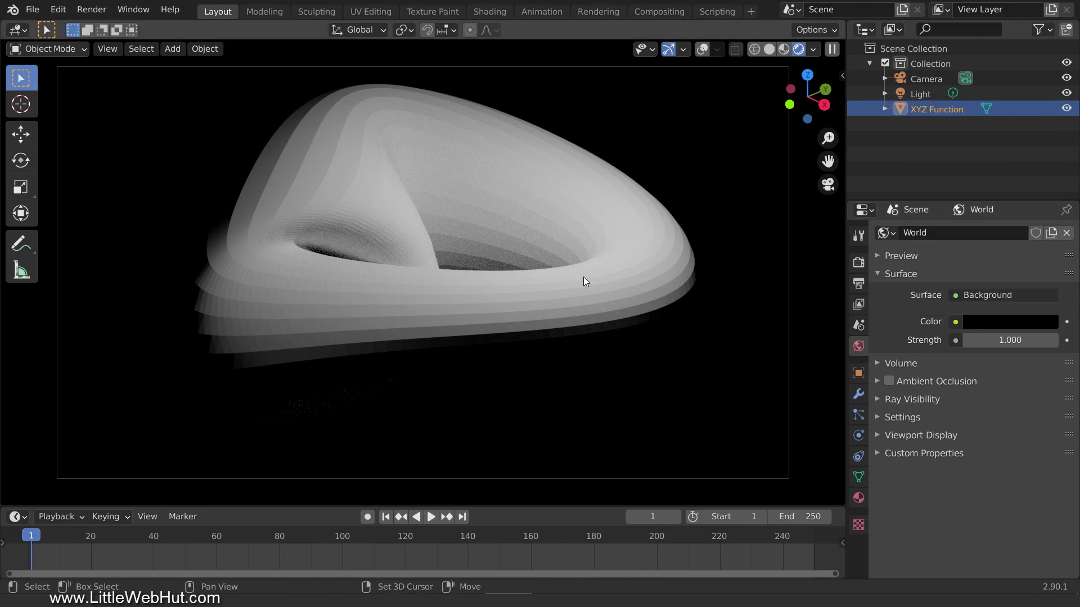
Step: Duplicate the XYZ Function surface in place and rename the copy 'wireframe'
key("shift+d")
left_click(597, 275)
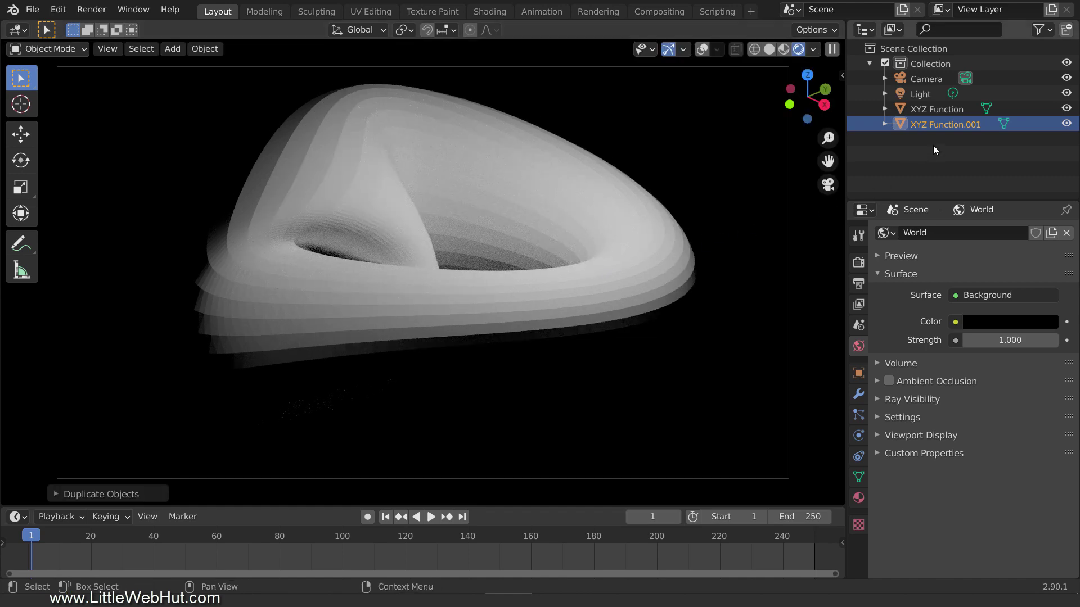
double_click(938, 124)
type("wireframe")
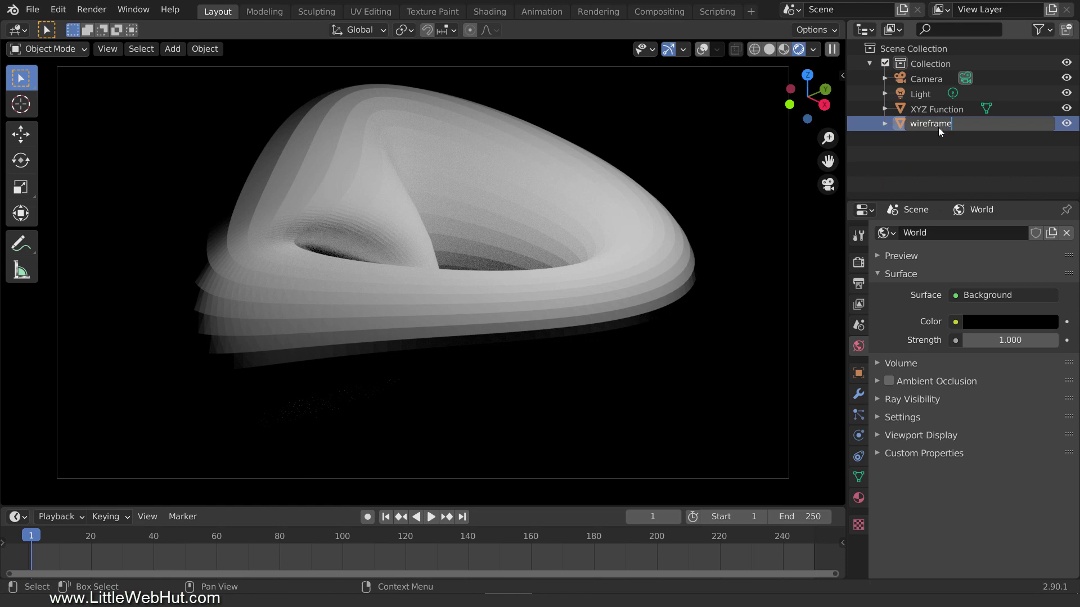
key("Return")
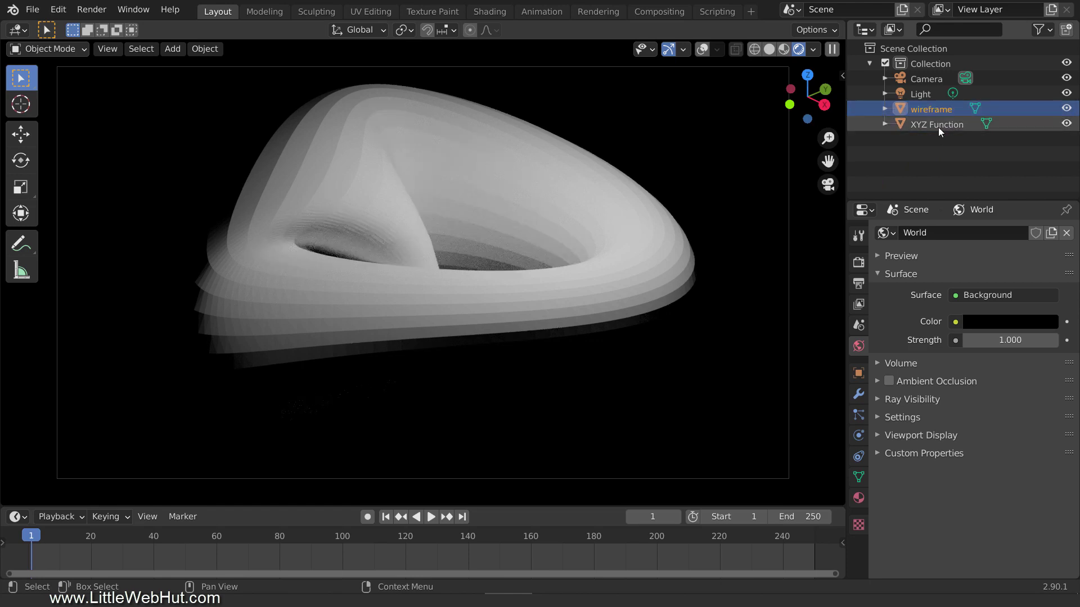
Step: Rename the source XYZ Function object to 'original'
double_click(938, 125)
key("End")
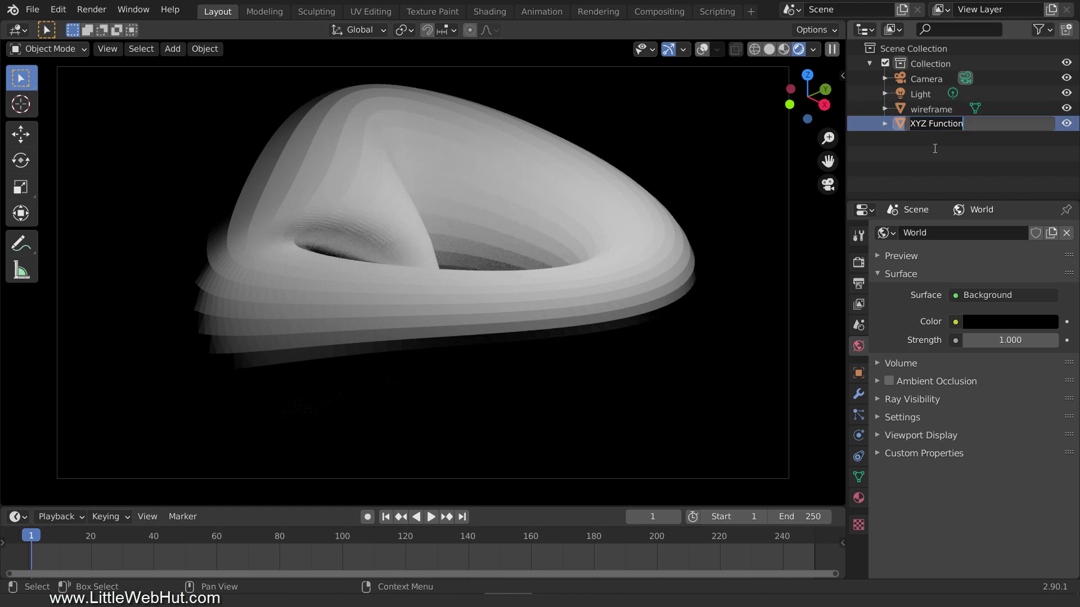
key("ctrl+a")
type("original")
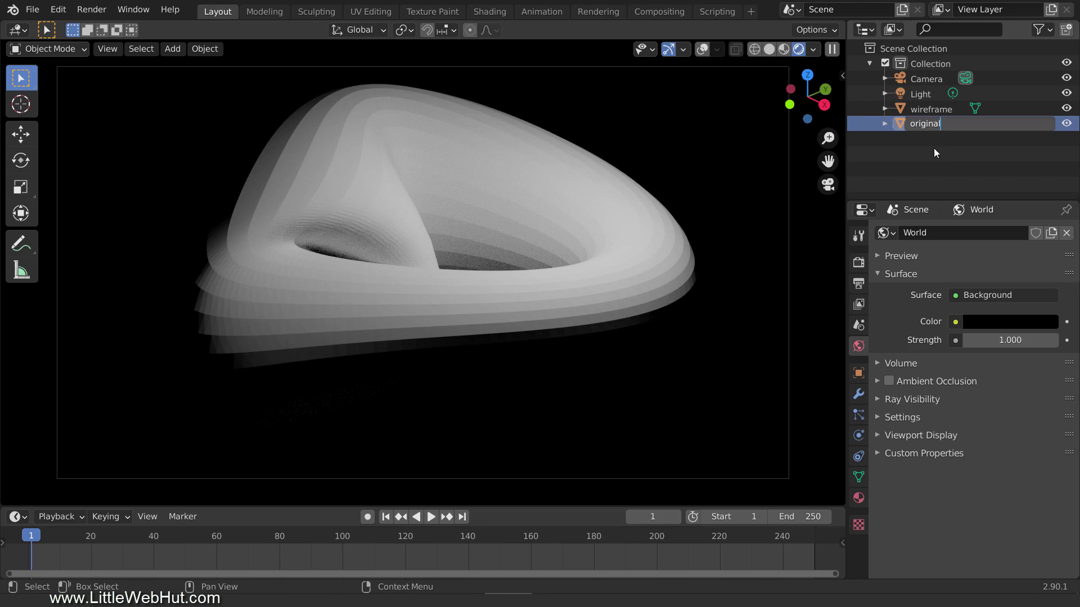
key("Return")
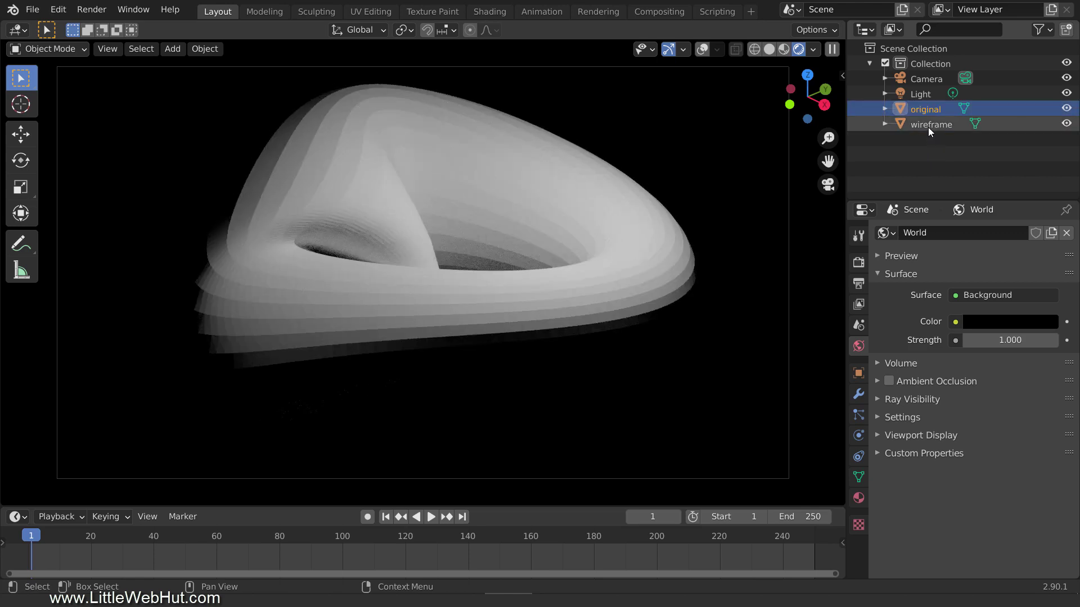
Step: Select the 'wireframe' object and add a Wireframe modifier with 0.02 m thickness
left_click(928, 126)
left_click(859, 396)
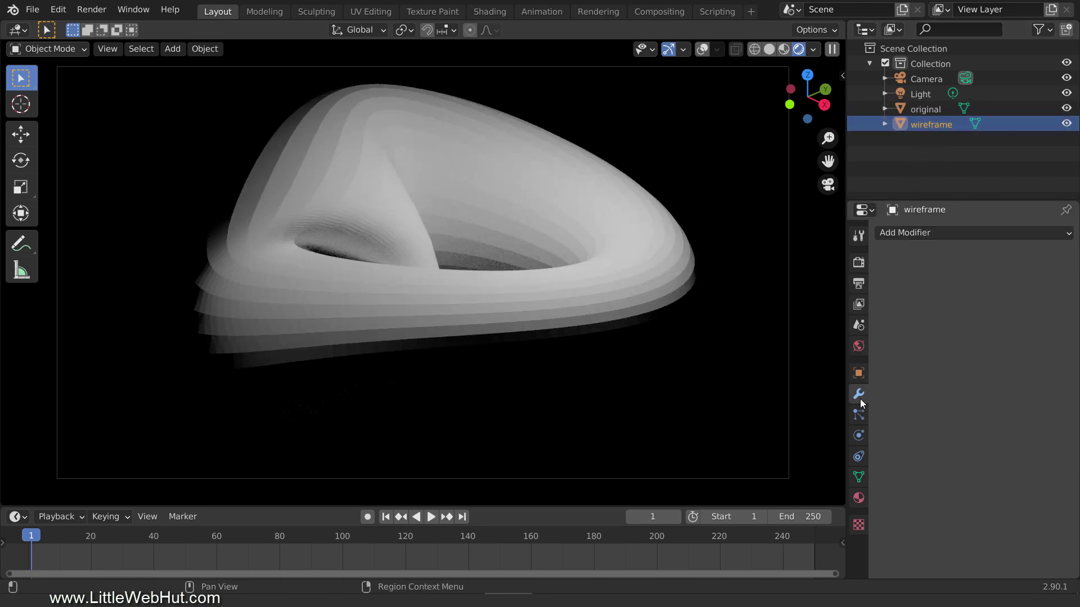
left_click(982, 236)
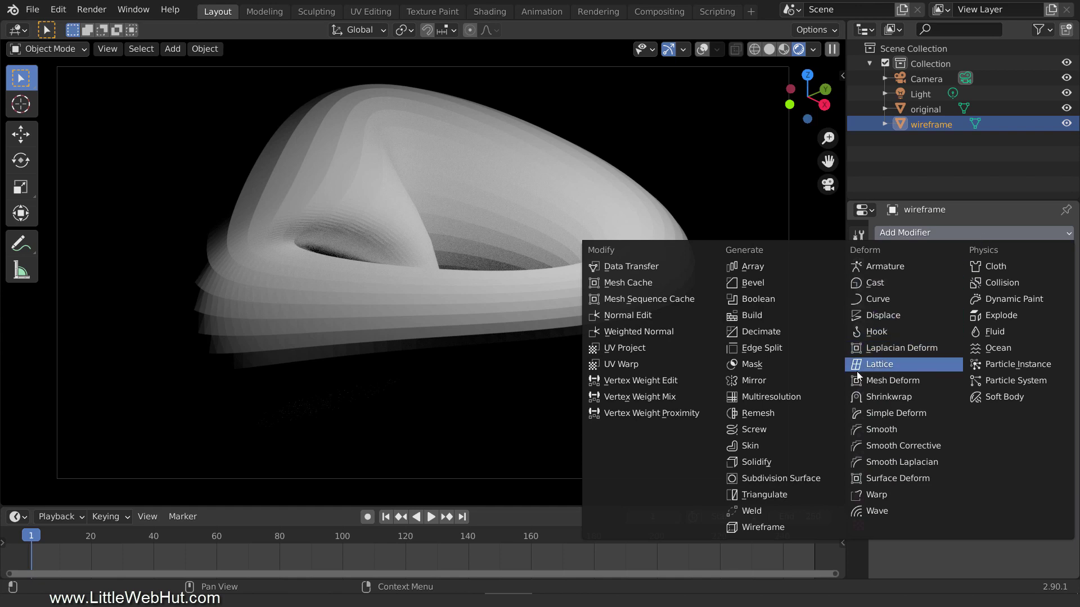
left_click(794, 532)
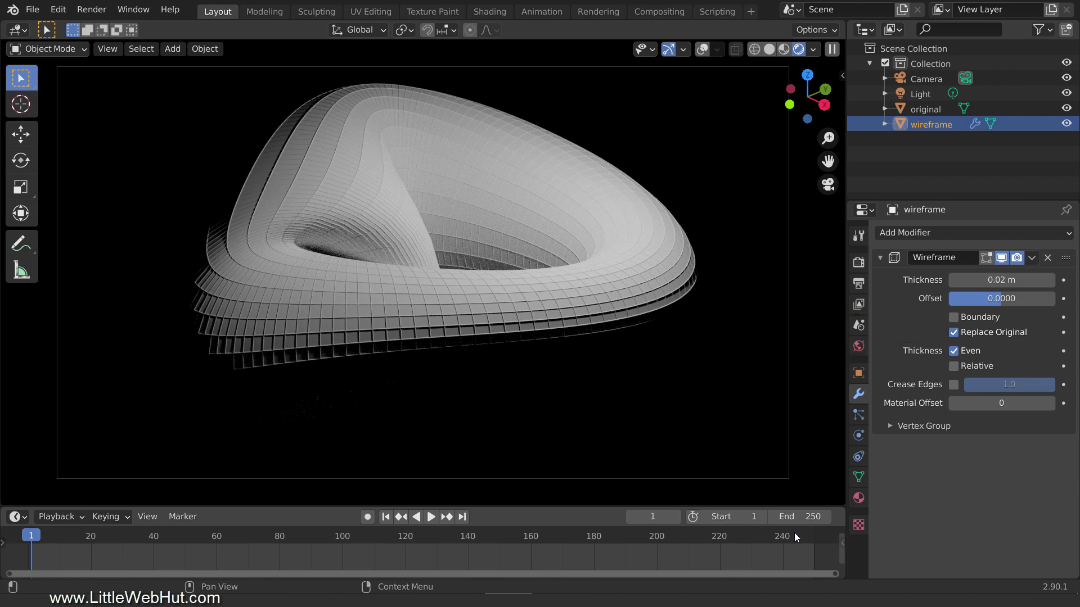
Step: Create Material.001 with a mid-grey base colour, Metallic 1.0 and Roughness 0.2
left_click(859, 497)
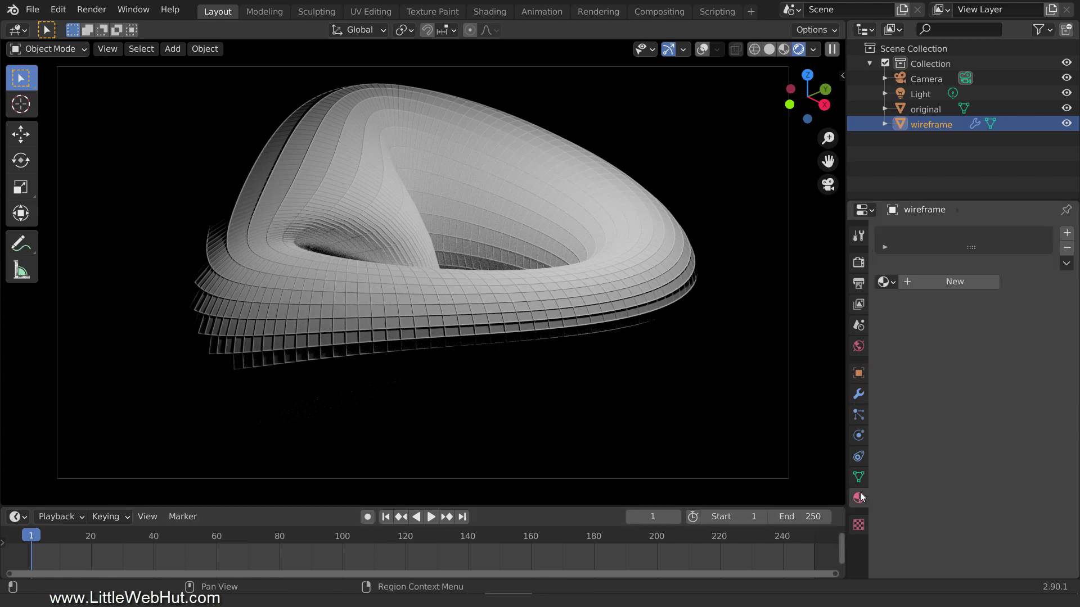
left_click(989, 285)
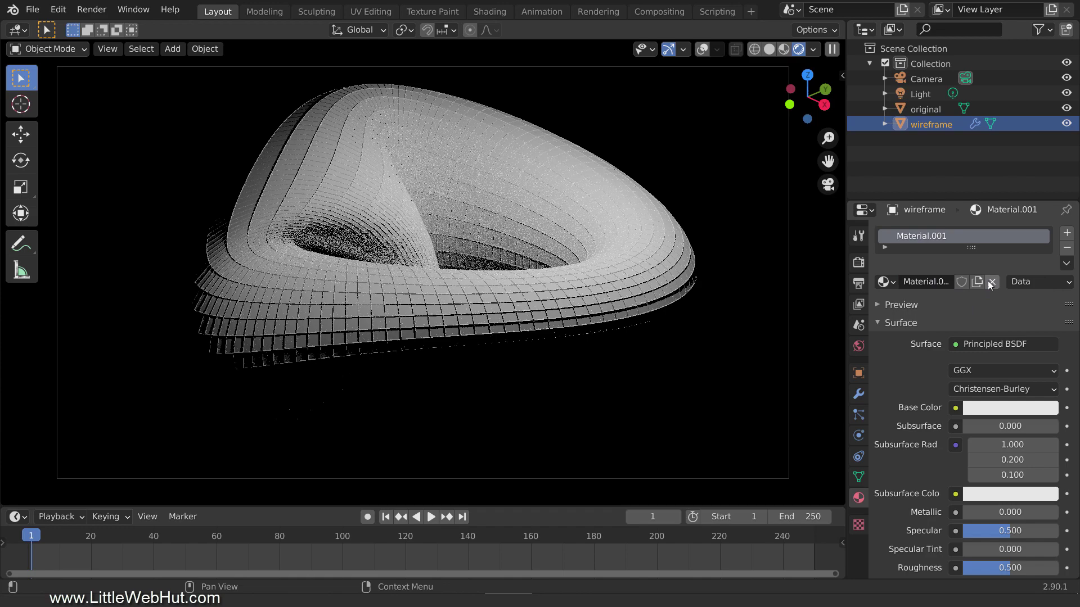
left_click(1000, 407)
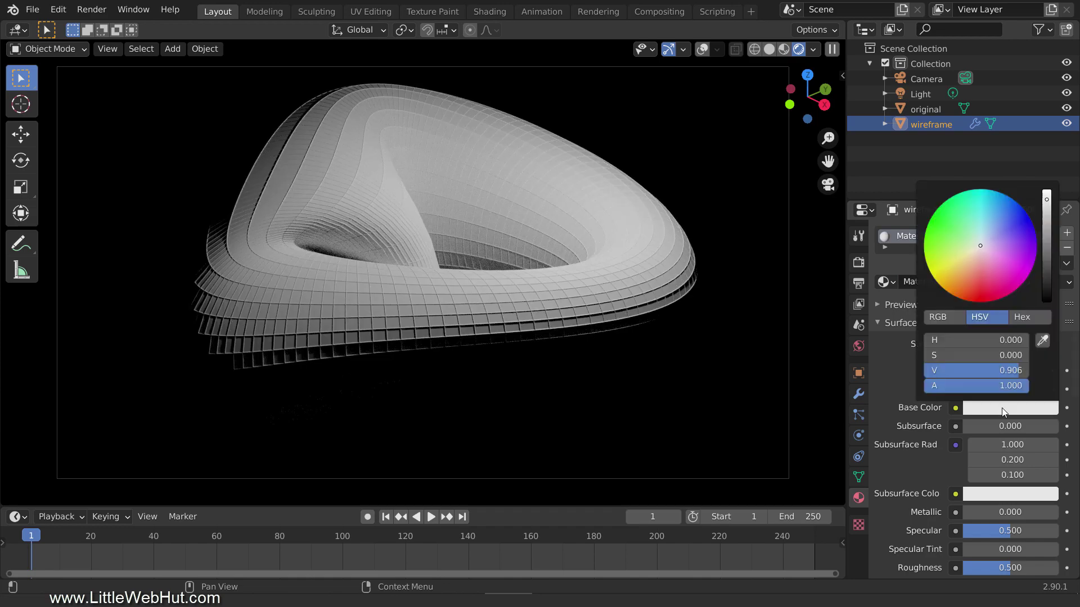
left_click_drag(1051, 206, 1047, 243)
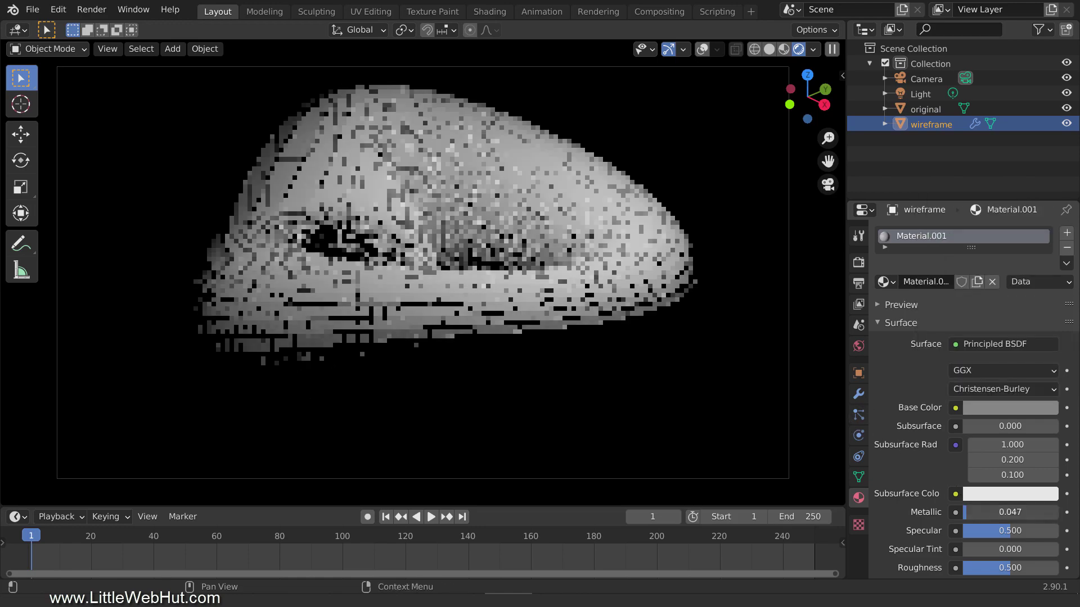
left_click_drag(965, 511, 1059, 512)
scroll(1021, 501, "down", 2)
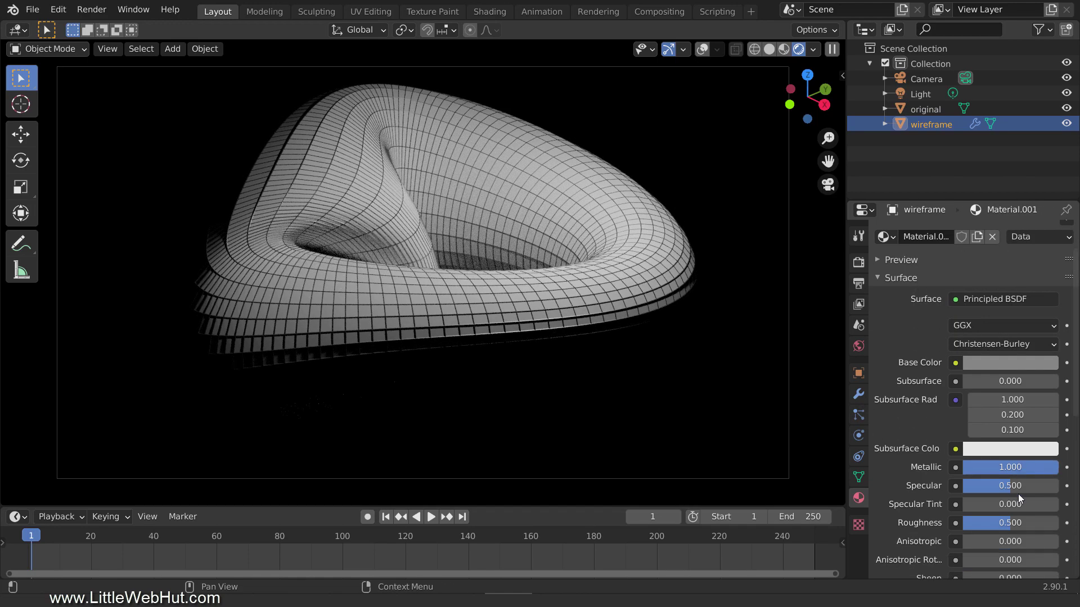
left_click(1003, 523)
type("0.")
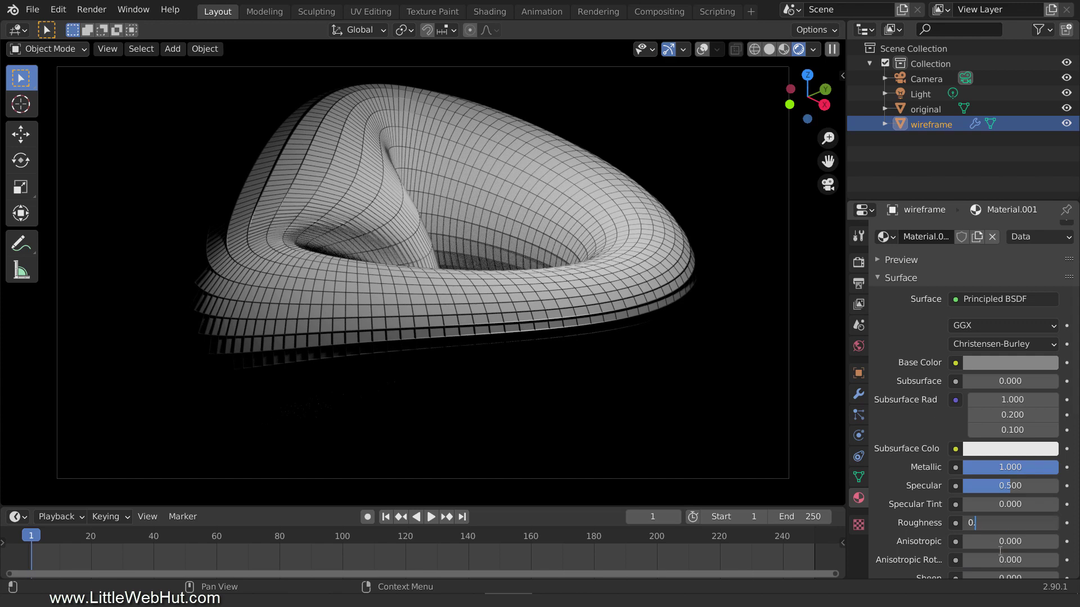
type("2")
key("Return")
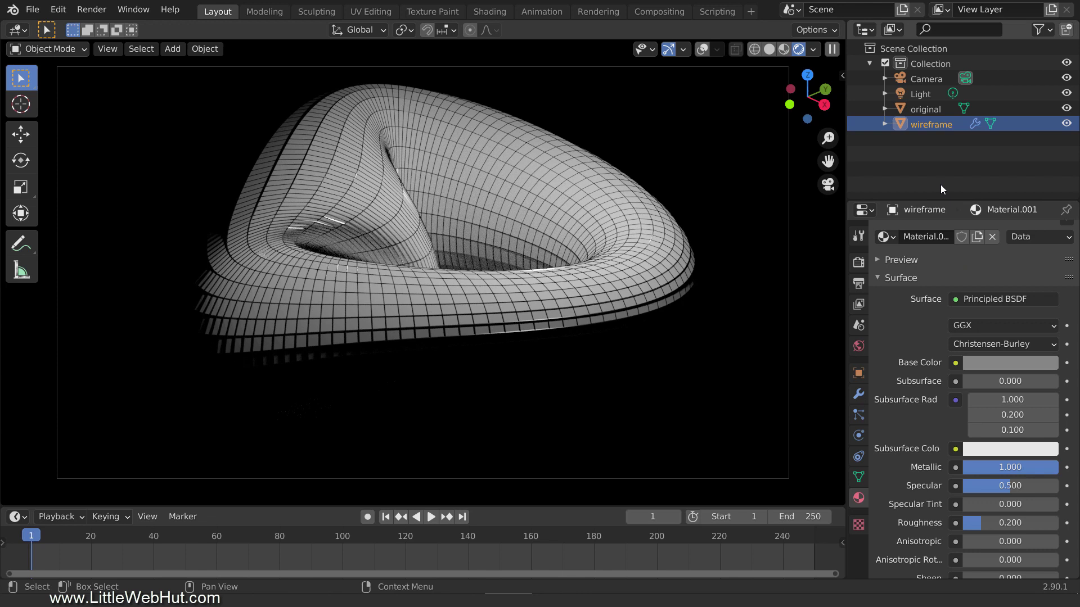
Step: Select the Light and set its power to 10000 W
left_click(925, 95)
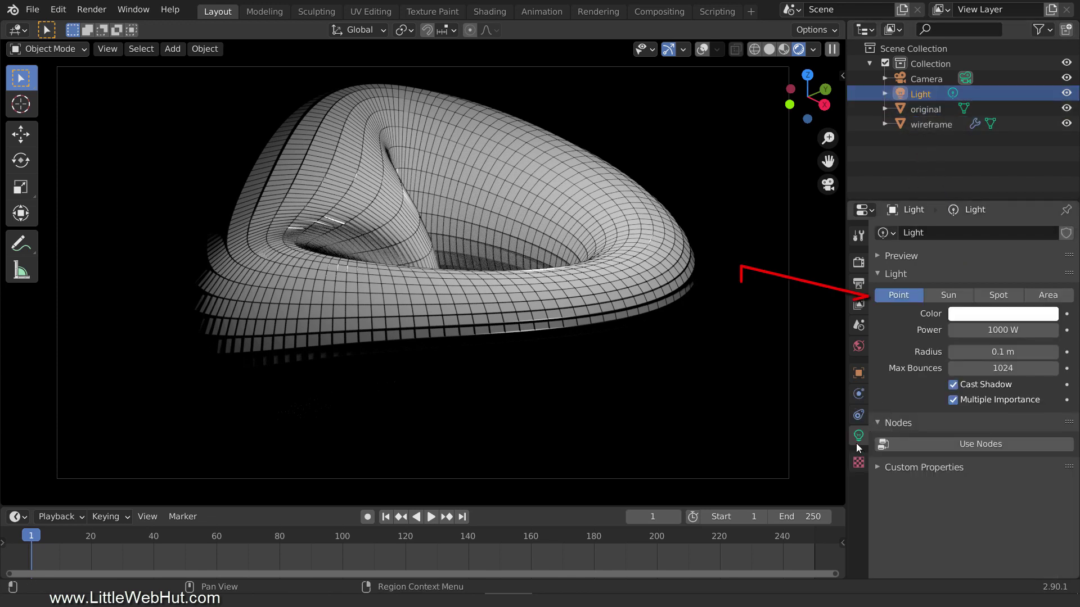
left_click(985, 331)
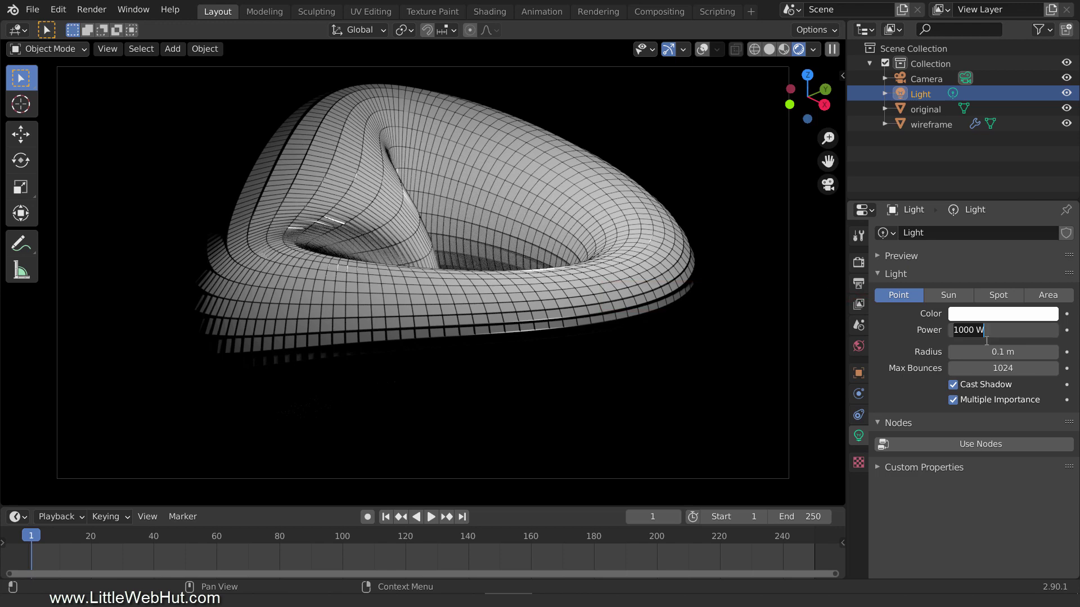
type("10000")
key("Return")
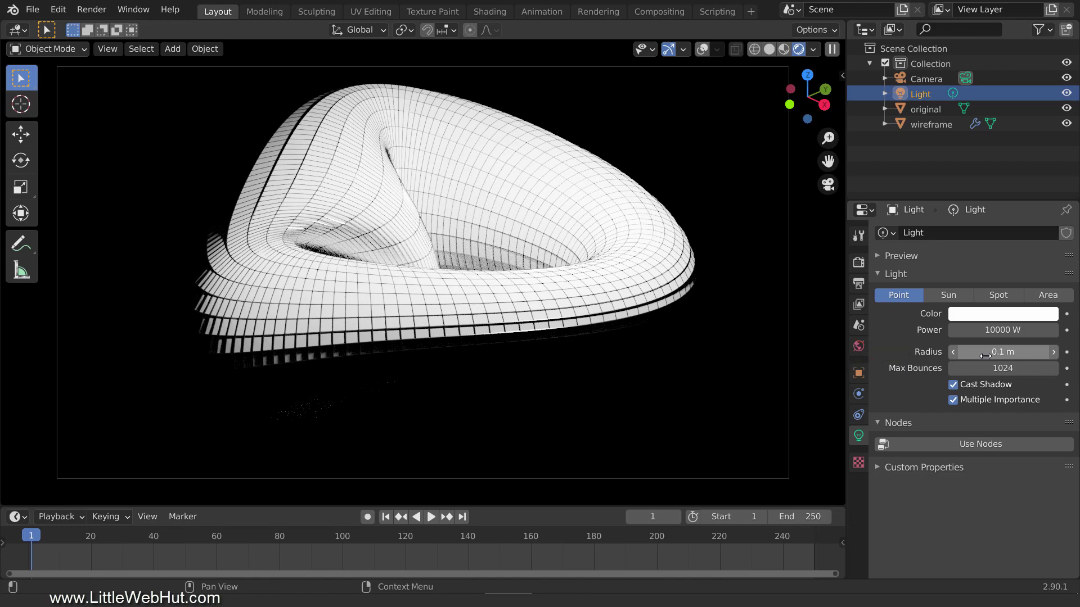
Step: Orbit and pan the view for a closer, angled look at the lit Klein wireframe
middle_click_drag(450, 354, 555, 354)
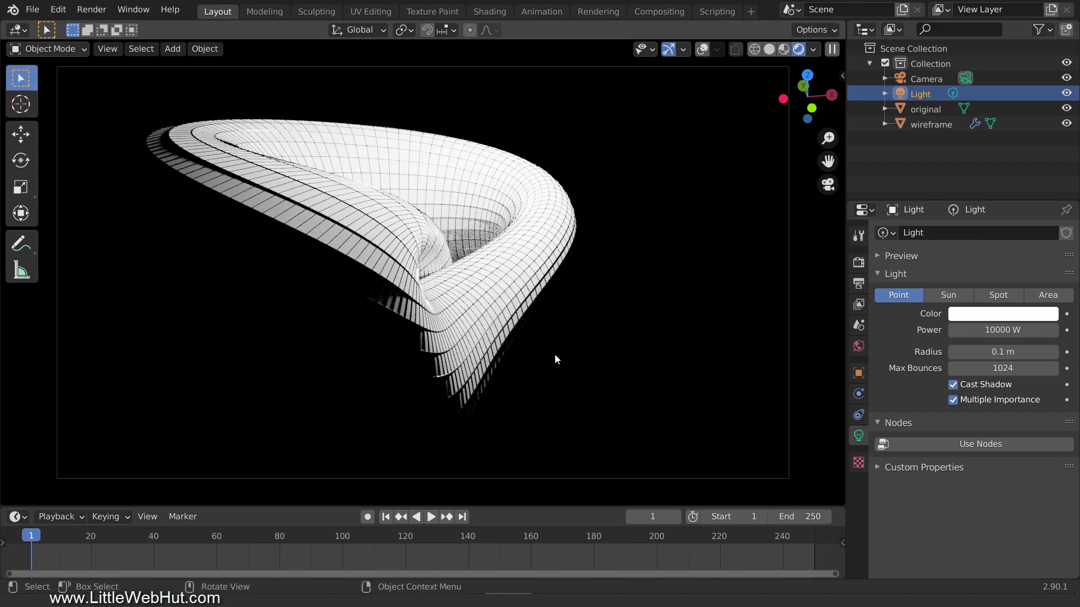
middle_click_drag(511, 310, 659, 316, "shift")
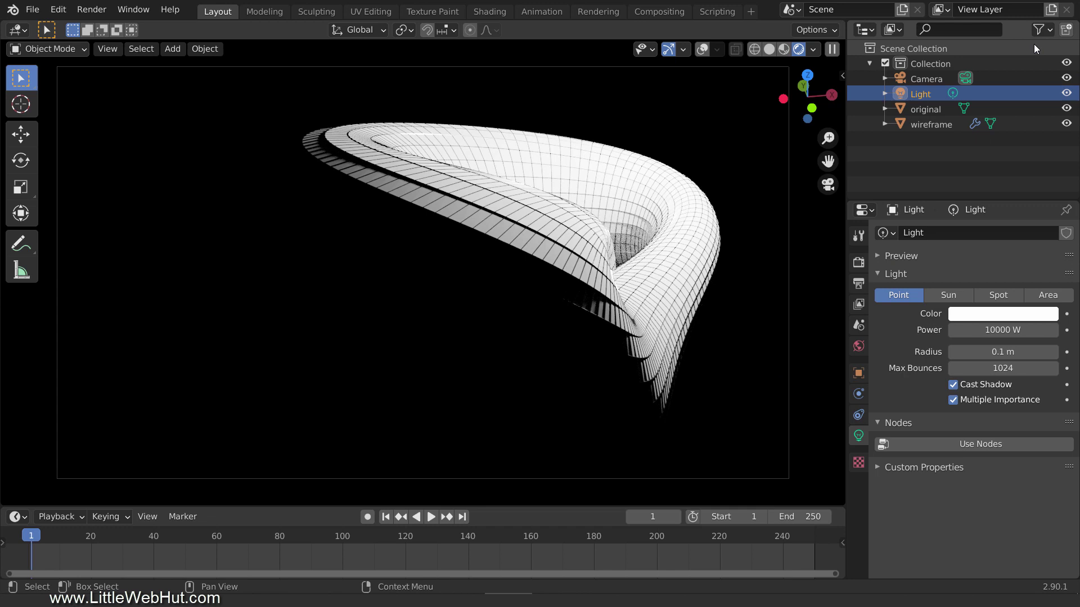
Step: Show the Outliner's render toggles, then hide the original surface in both viewport and renders
left_click(1047, 31)
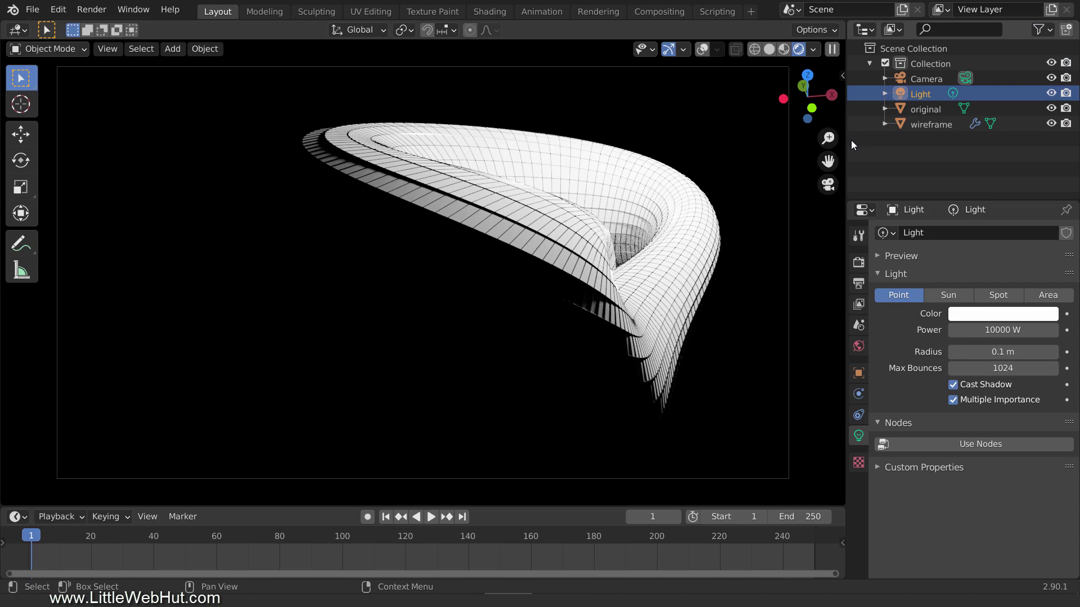
left_click(912, 110)
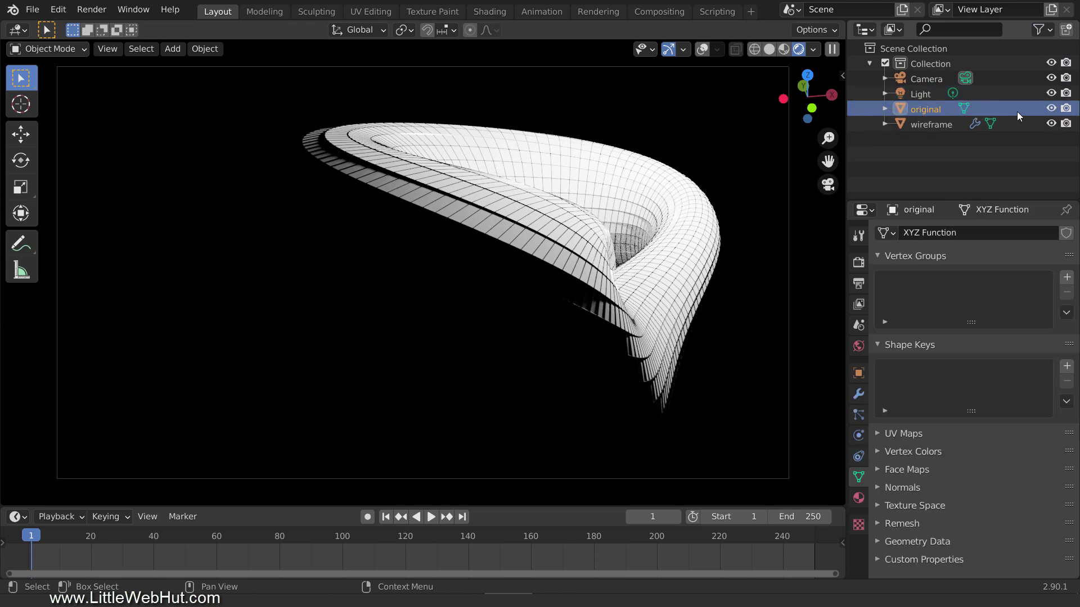
left_click(1051, 109)
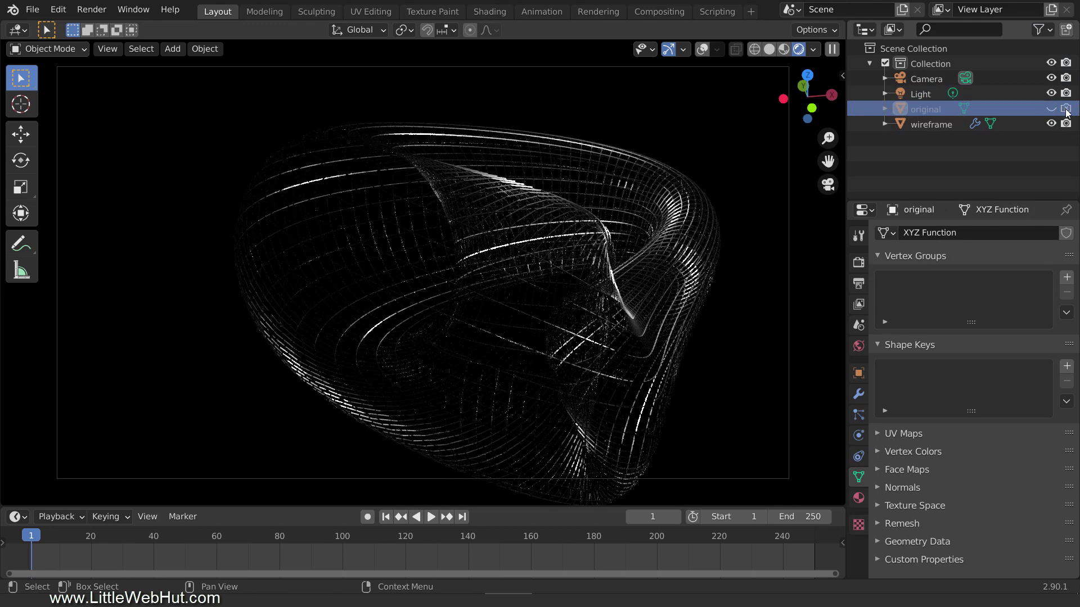
left_click(1066, 109)
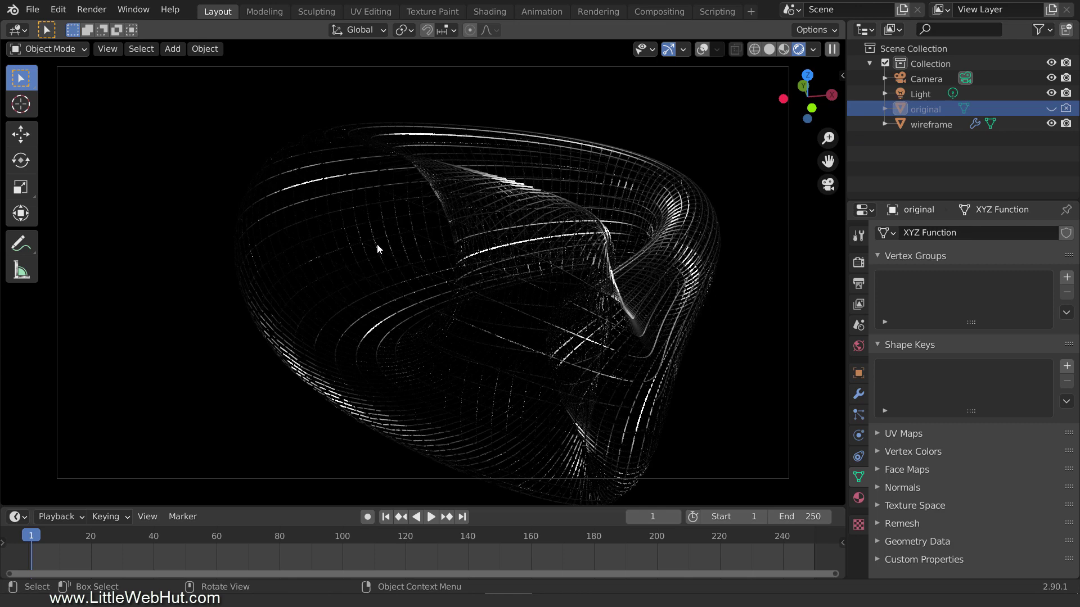
Step: Switch the viewport to solid shading with overlays on, viewed from the top
key("z")
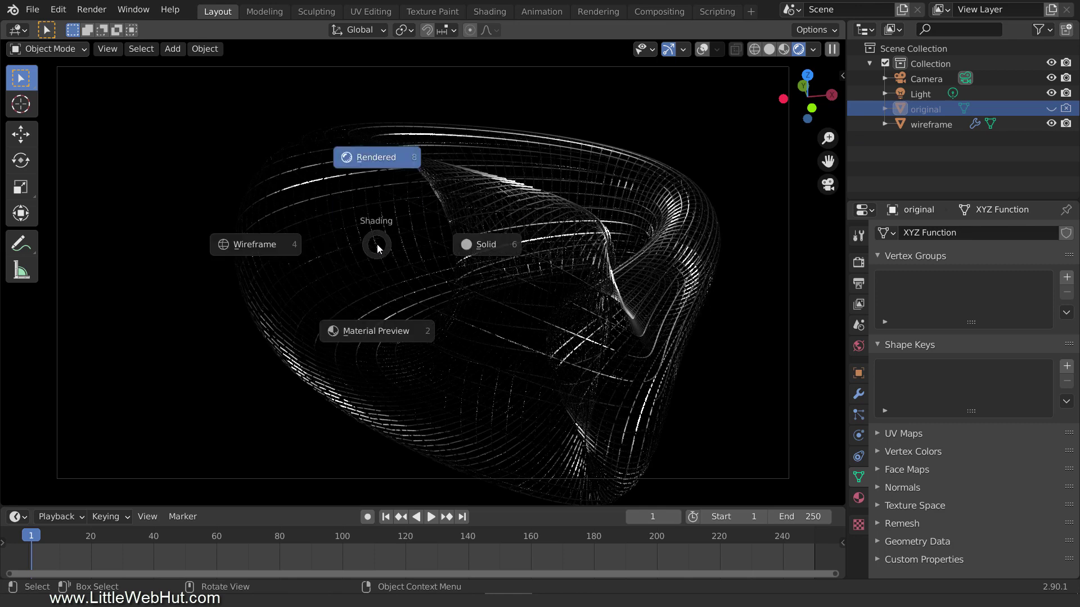
left_click(510, 246)
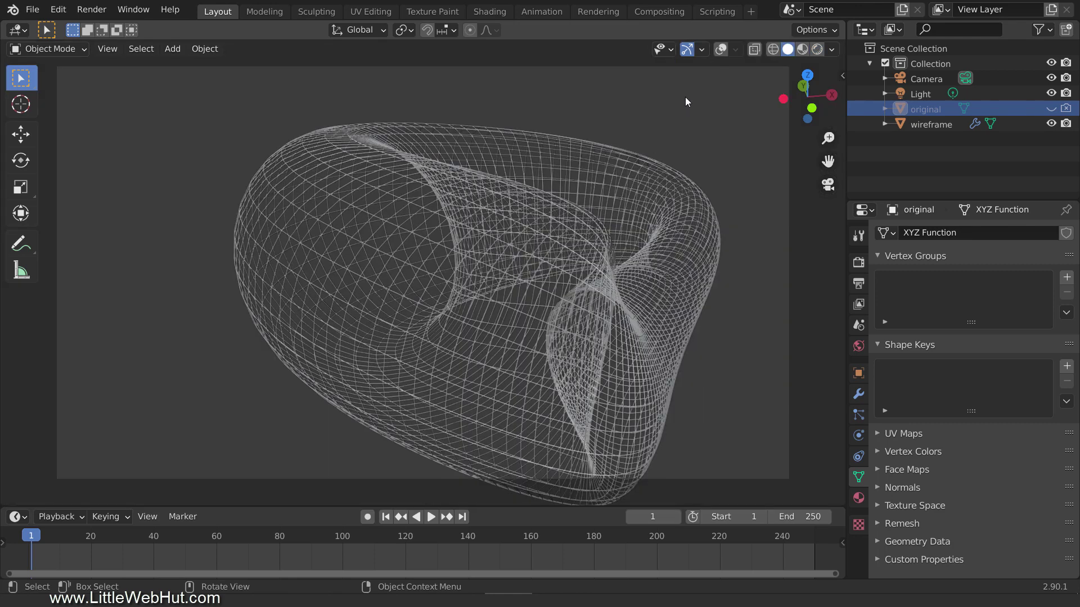
left_click(721, 50)
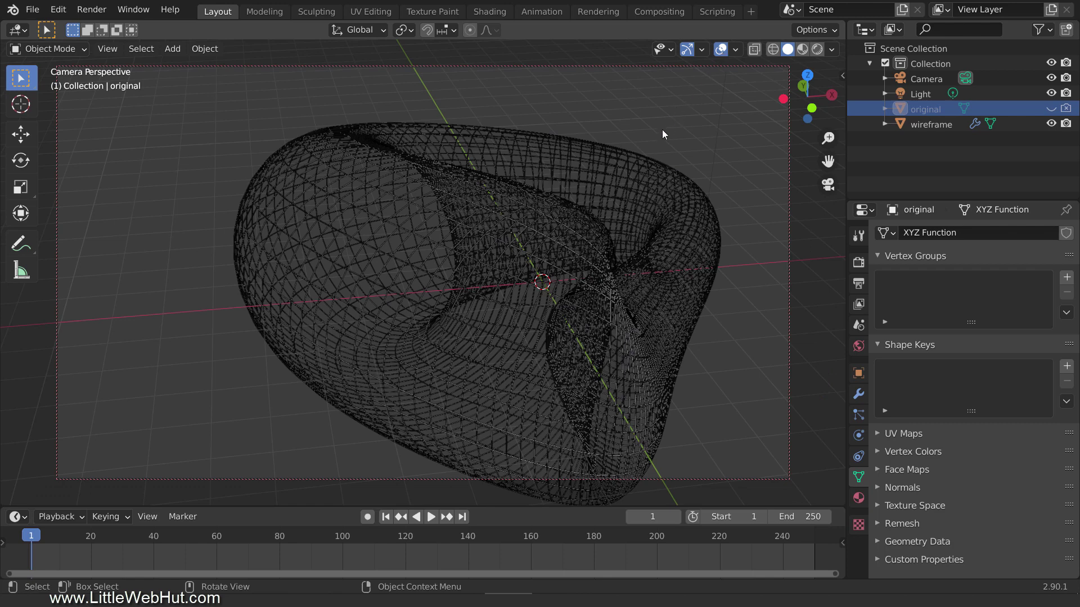
key("KP_7")
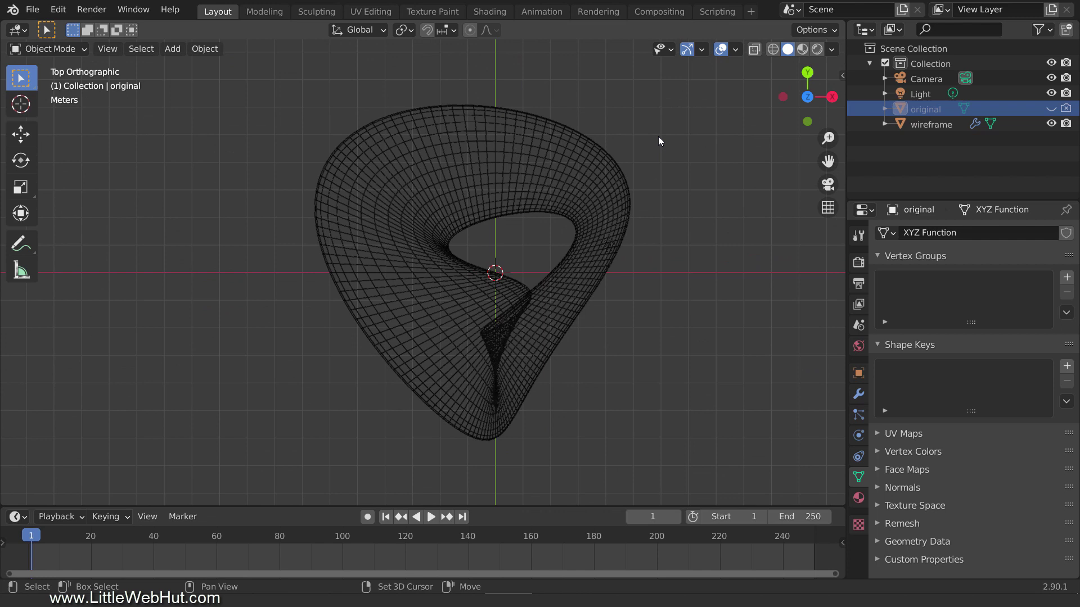
Step: Add a Bezier circle and scale it to about 3.02 to ring the surface
key("shift+a")
mouse_move(638, 150)
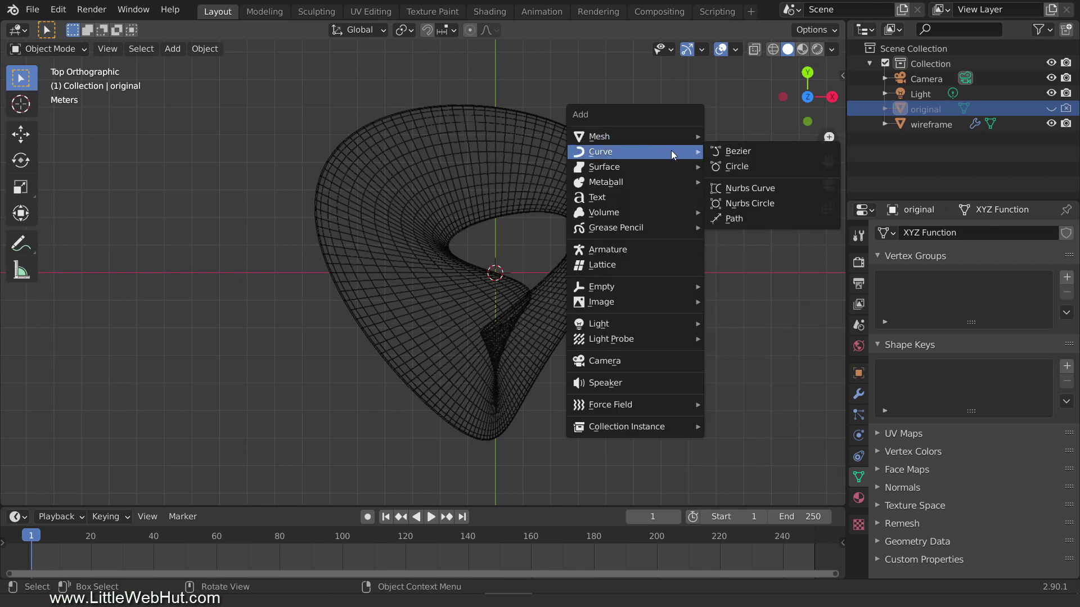
left_click(764, 166)
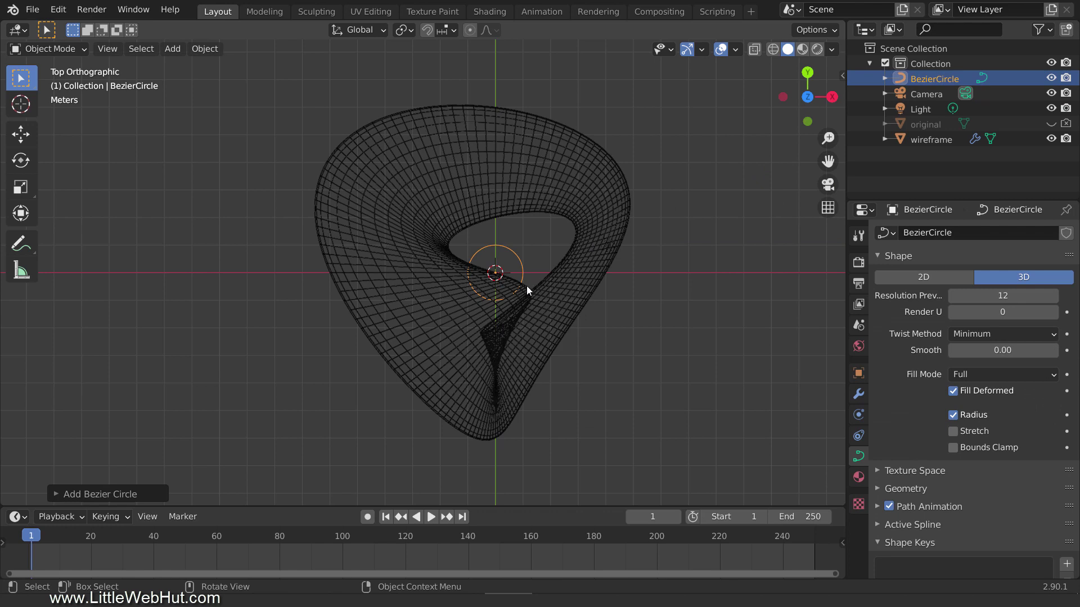
key("s")
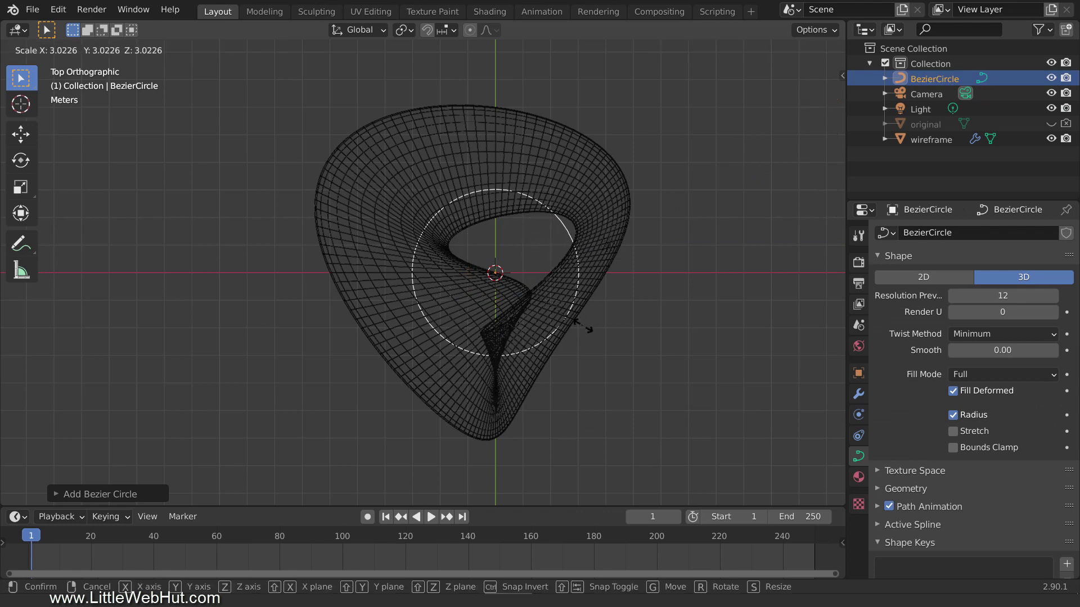
left_click(605, 366)
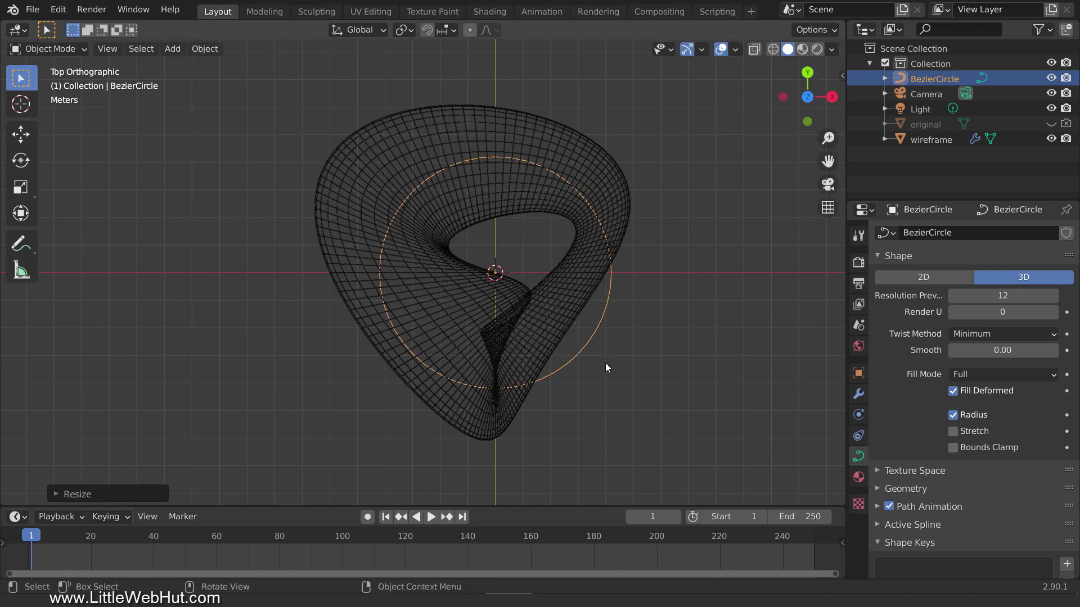
Step: From the front view, move the Bezier circle about 5.9 m up along Z, above the surface
key("KP_1")
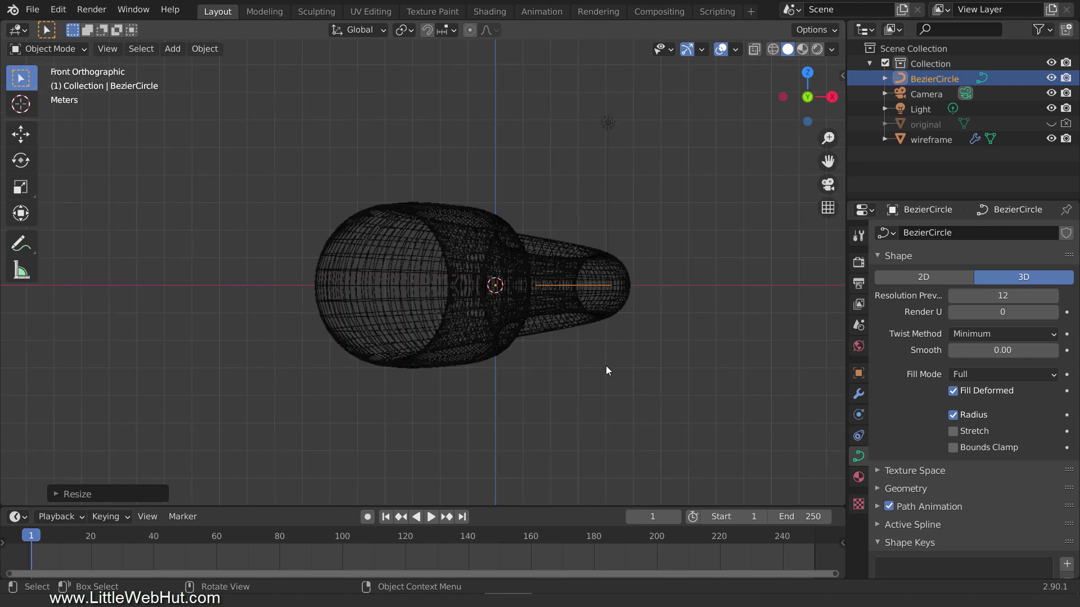
key("g")
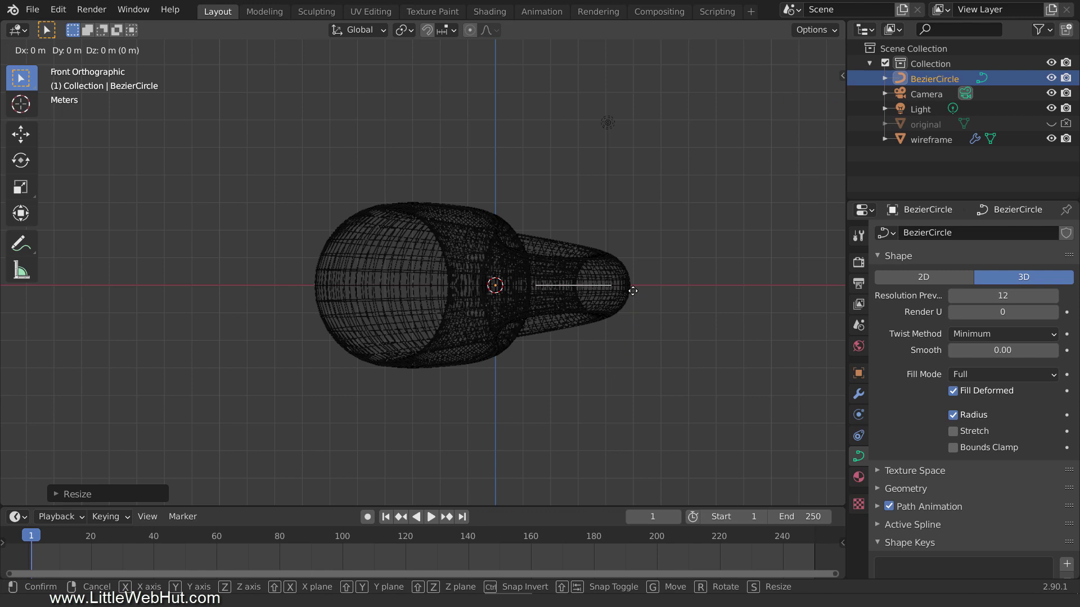
key("z")
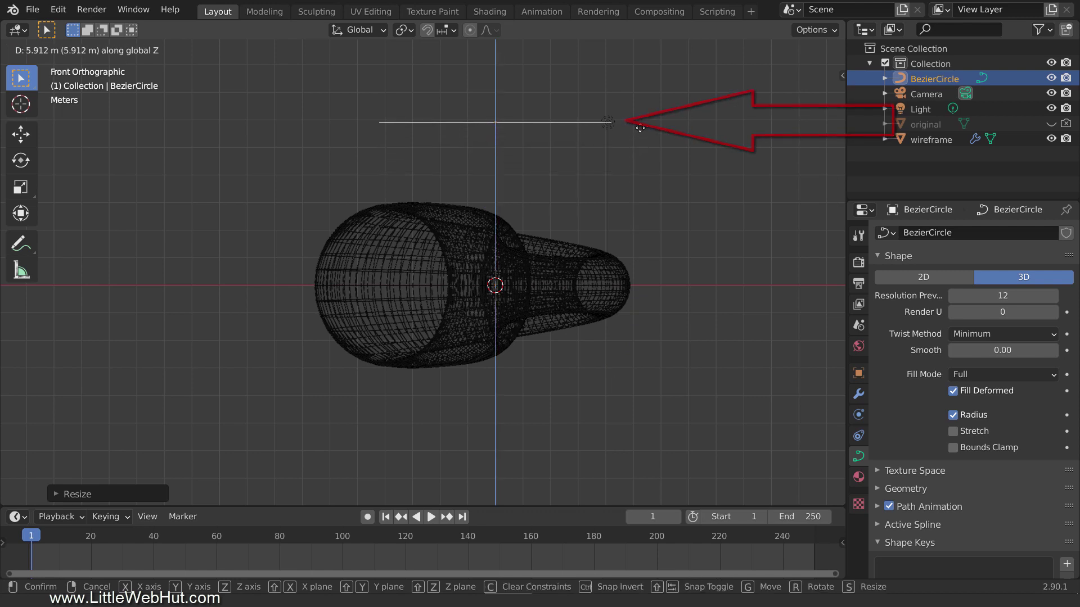
left_click(640, 128)
middle_click_drag(643, 132, 639, 195)
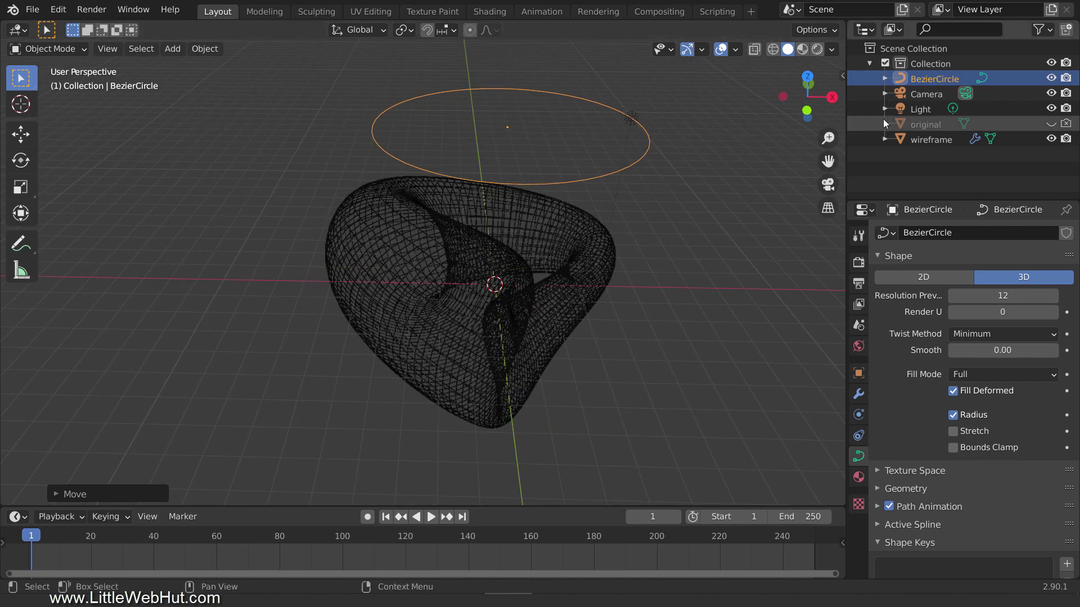
Step: Give the Light a Follow Path constraint targeting BezierCircle
left_click(922, 110)
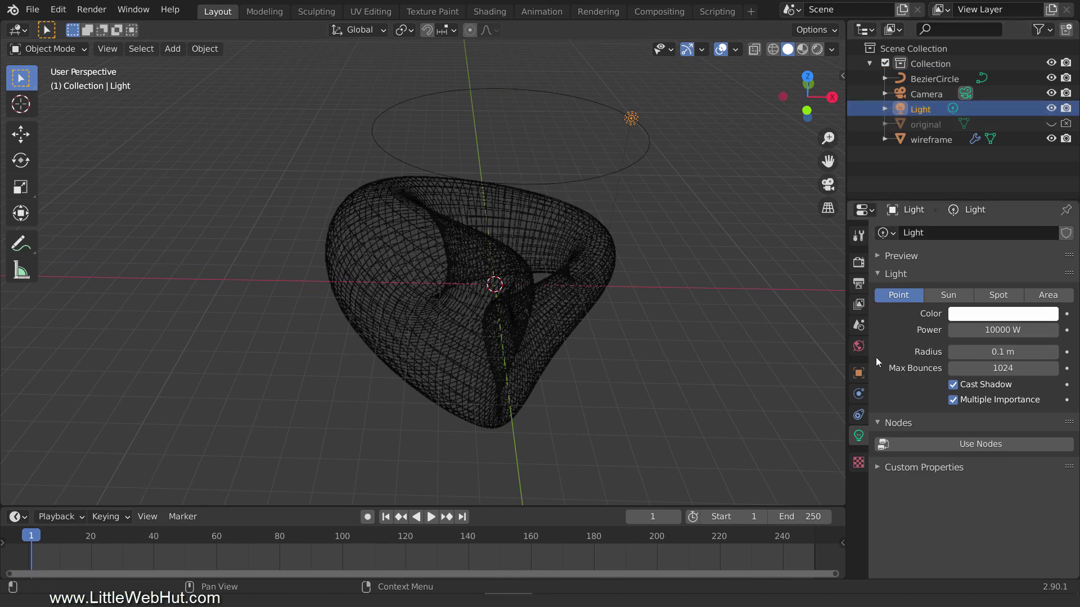
left_click(859, 414)
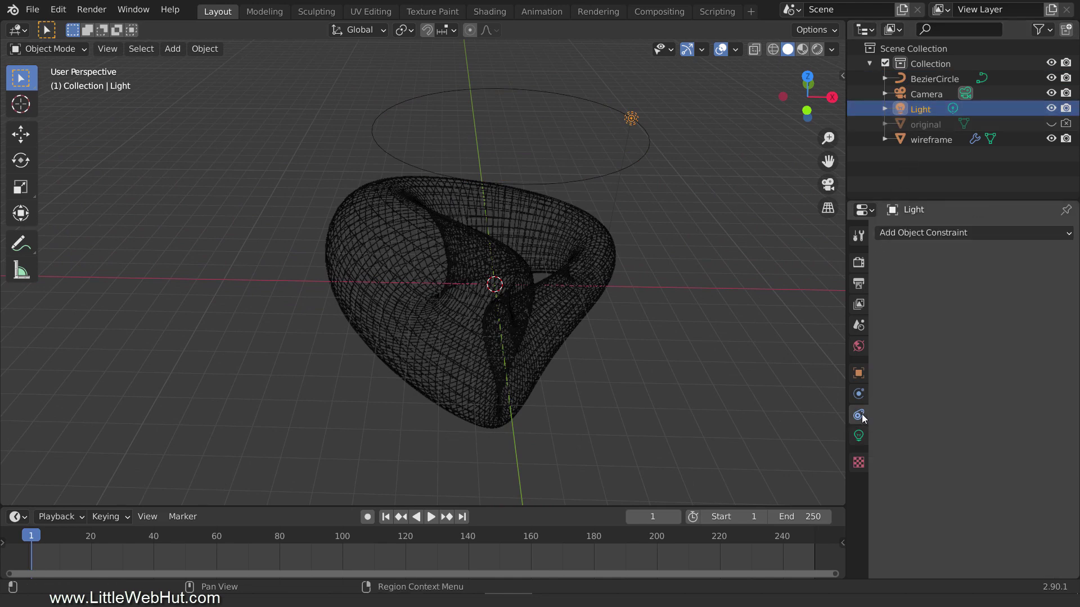
left_click(990, 234)
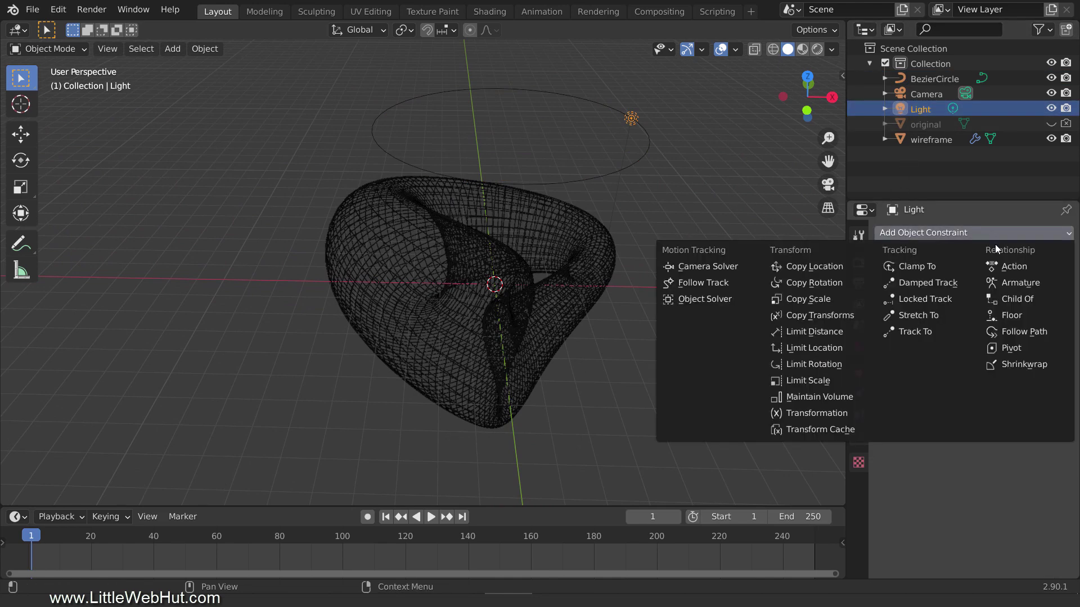
left_click(1049, 332)
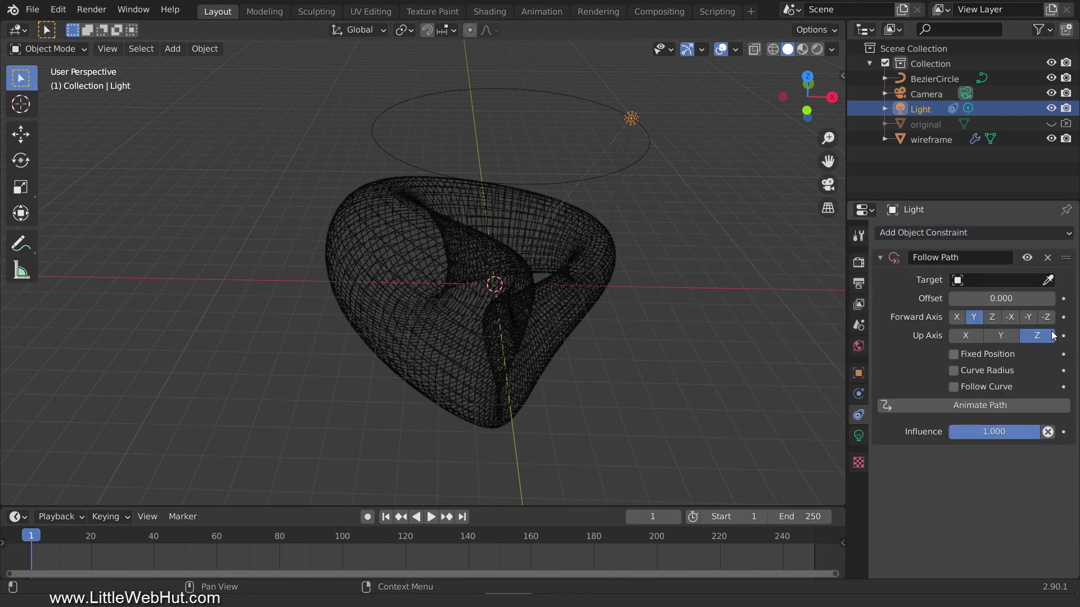
left_click(1004, 281)
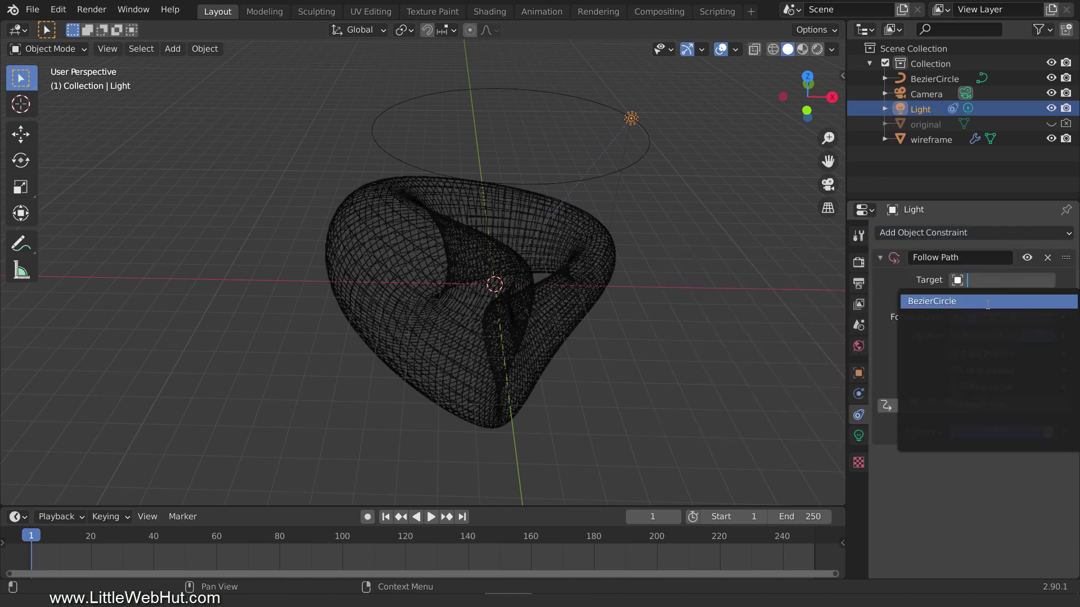
left_click(988, 303)
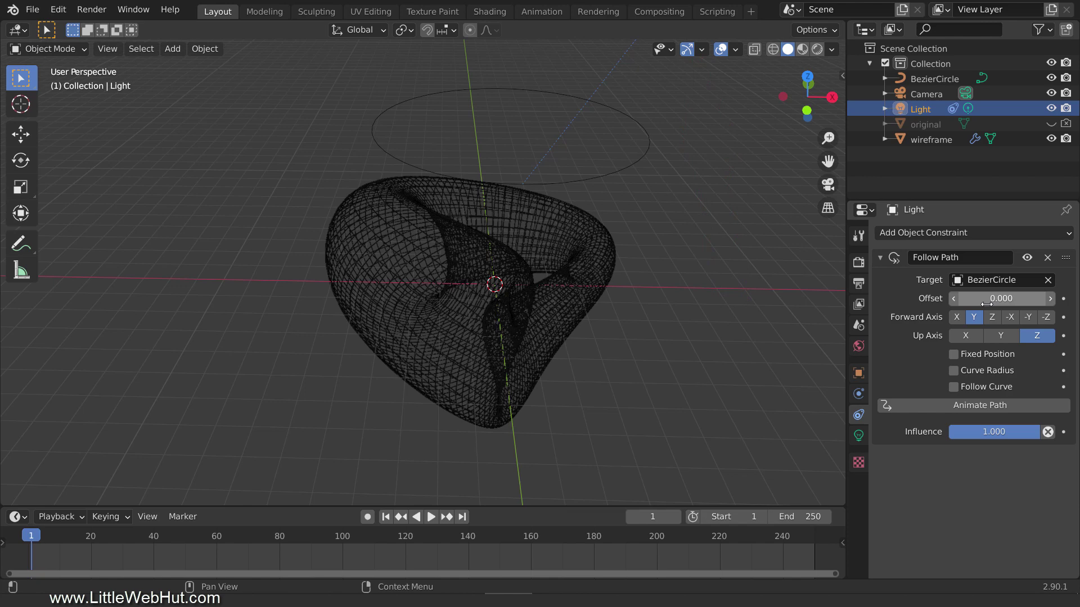
Step: Reset the Light's X, Y and Z location to 0 m from the sidebar Item panel
key("n")
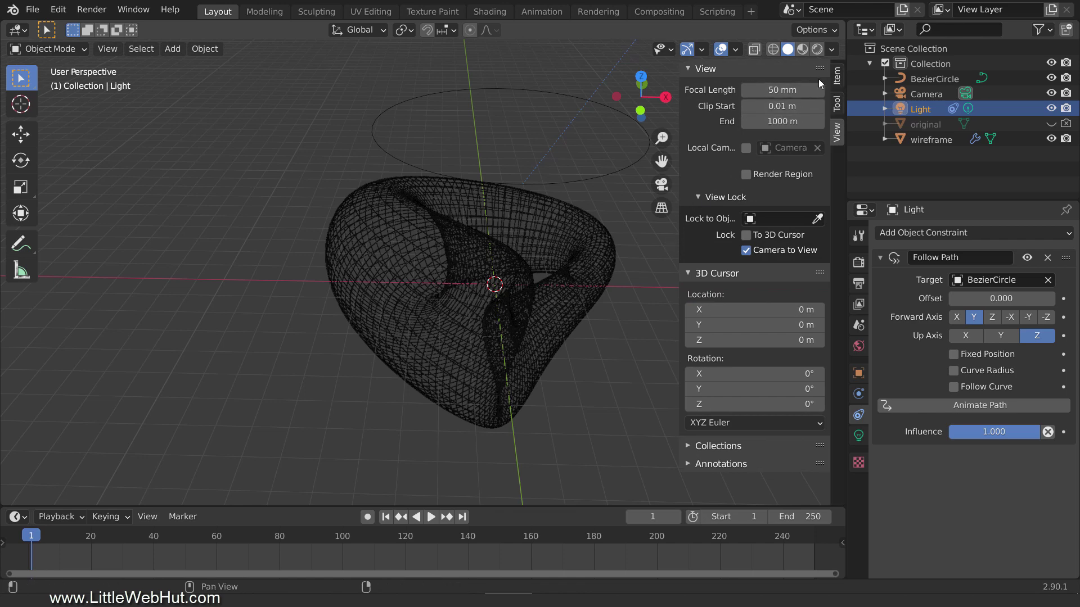
left_click(837, 75)
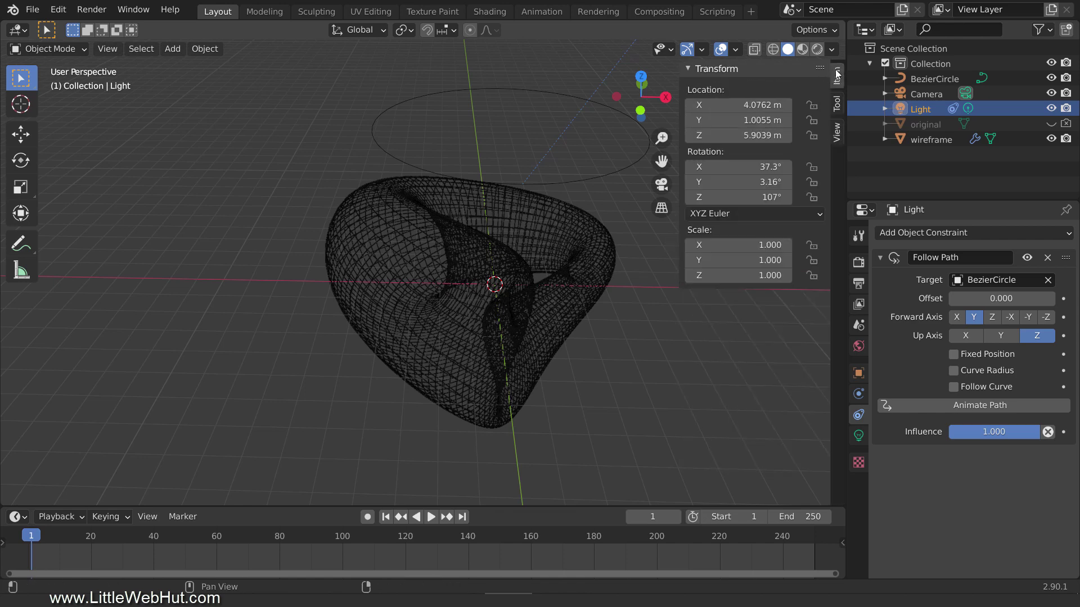
right_click(724, 117)
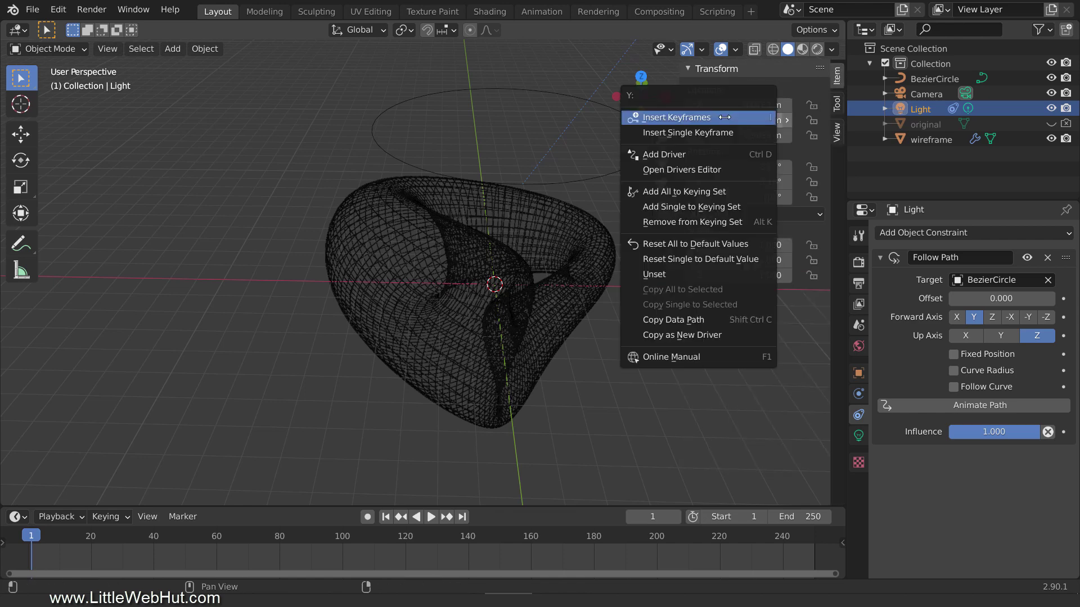
left_click(756, 245)
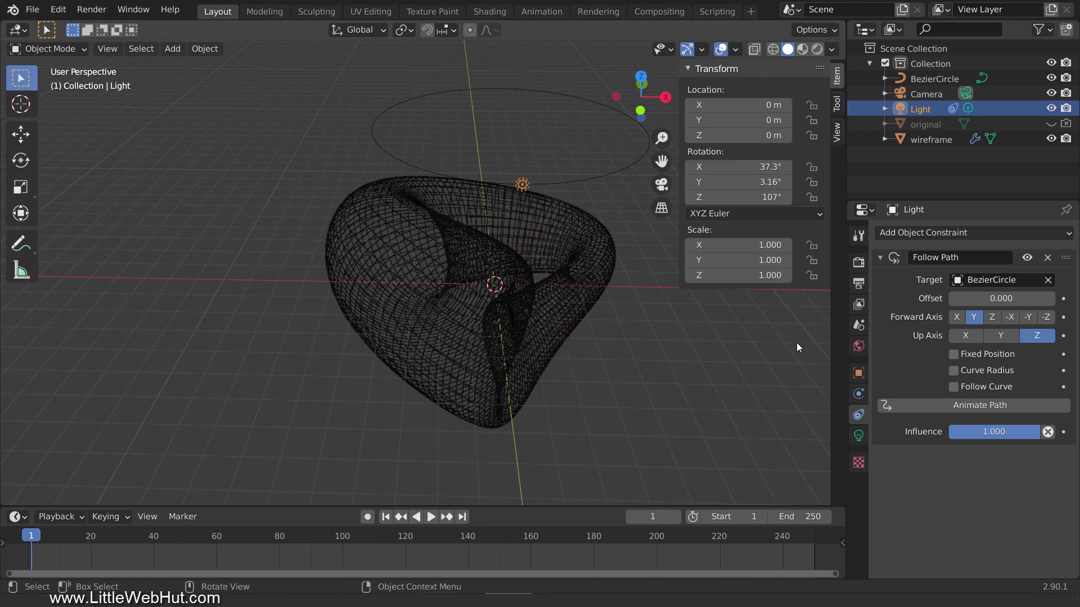
Step: Enable Animate Path on the Follow Path constraint and preview playback, stopping at frame 102
left_click(922, 405)
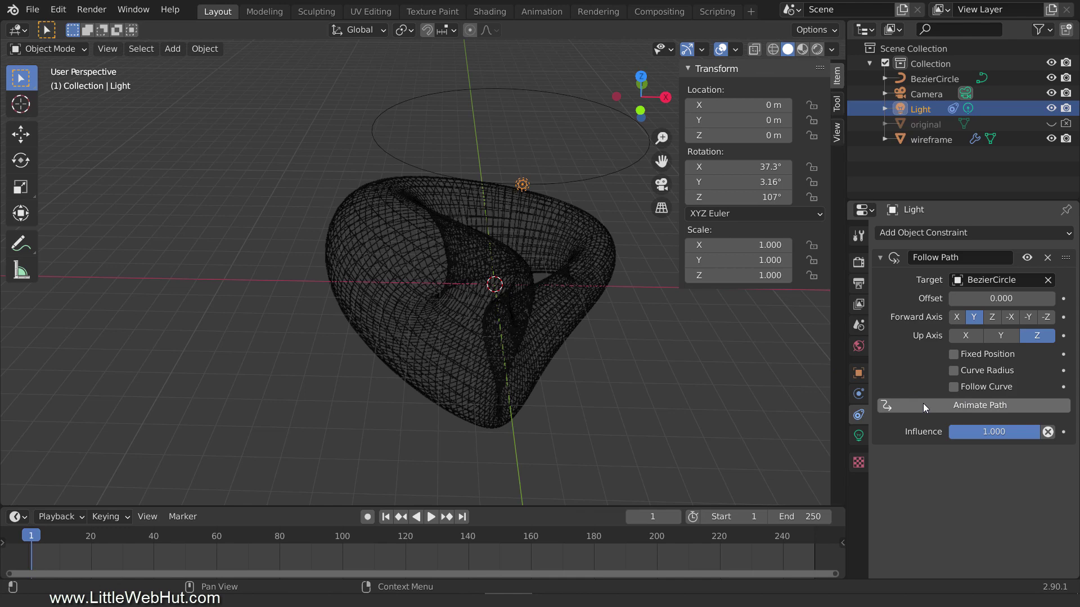
left_click(430, 515)
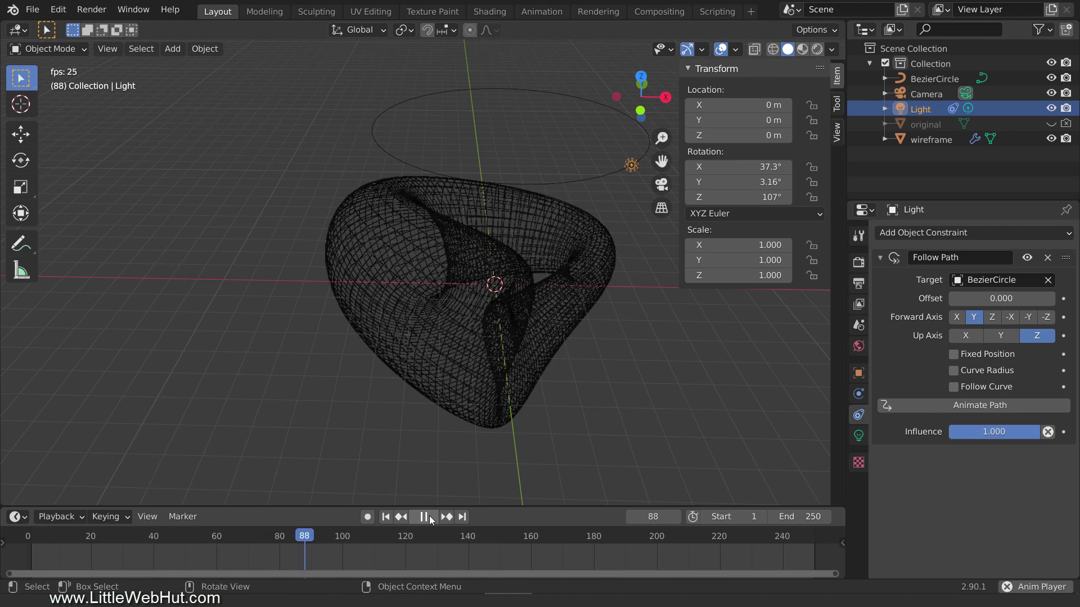
left_click(430, 516)
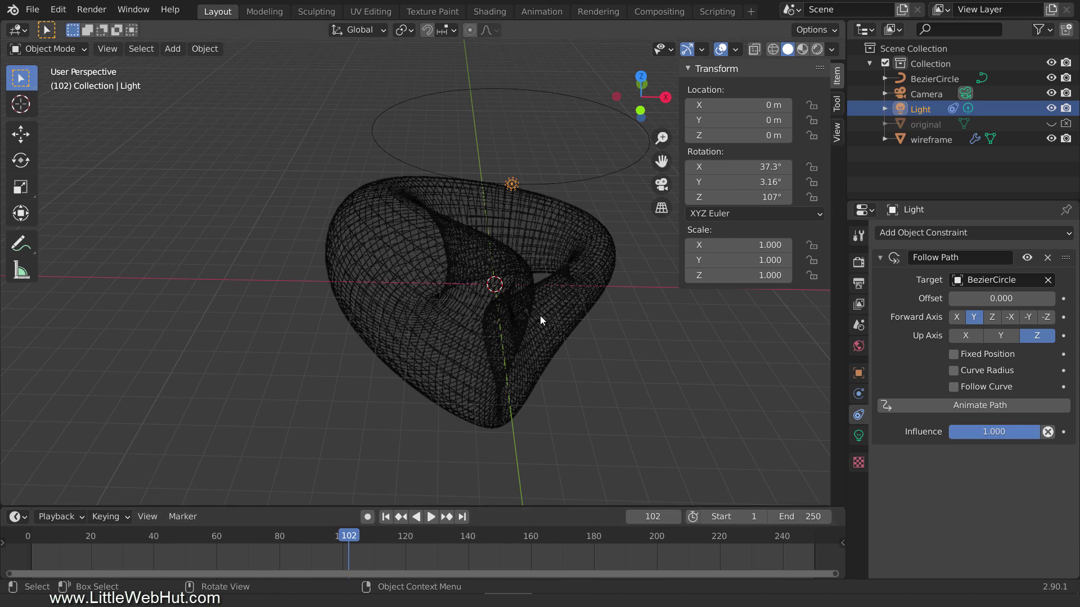
Step: Check the BezierCircle's 100-frame path animation and set the scene end frame to 100
left_click(608, 176)
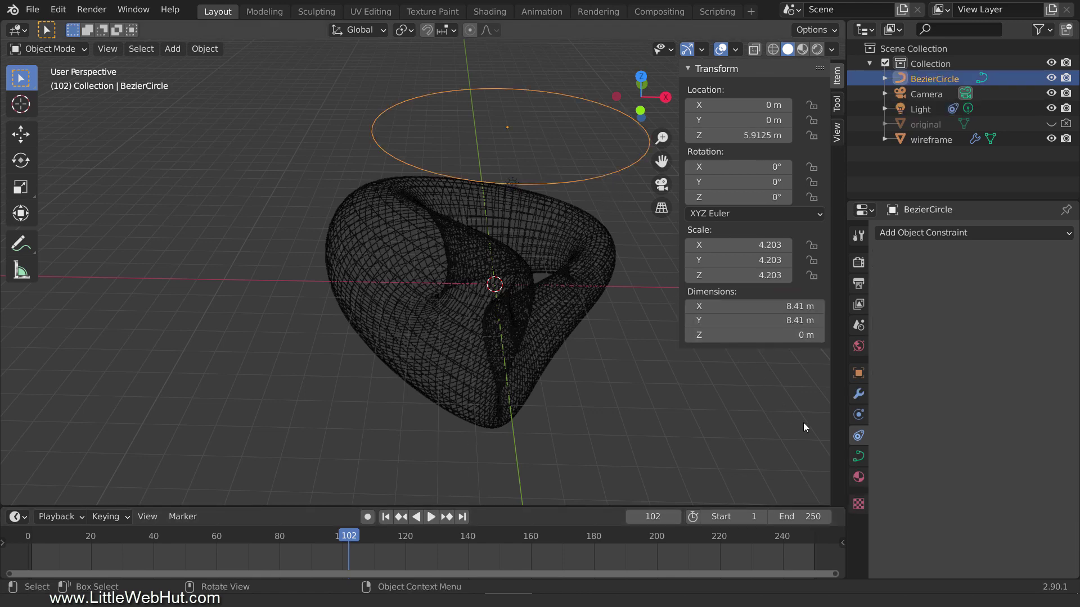
left_click(859, 457)
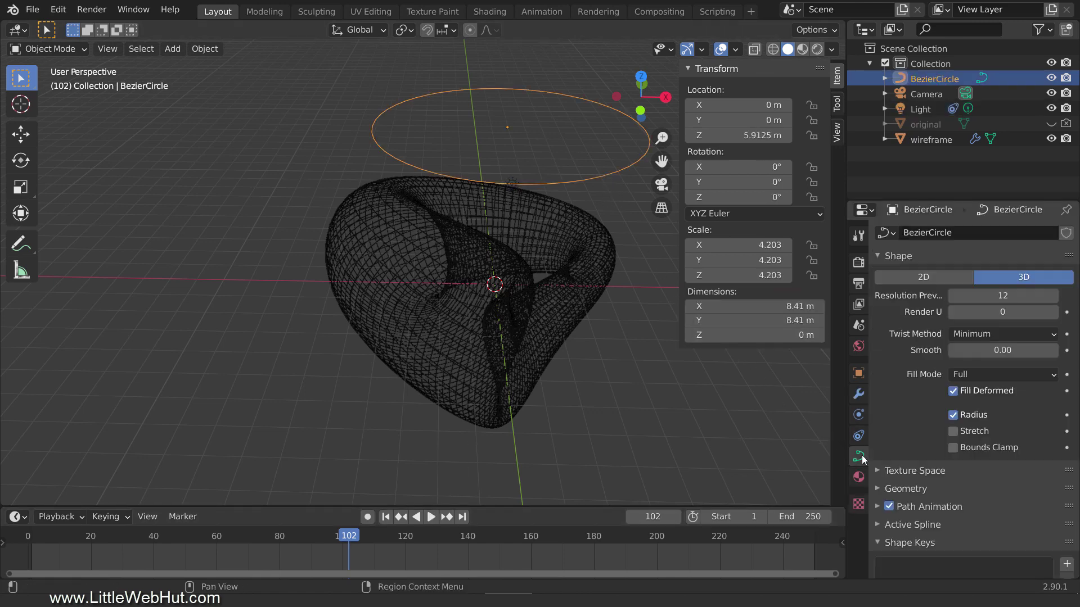
left_click(879, 506)
scroll(878, 505, "down", 2)
scroll(878, 505, "down", 2)
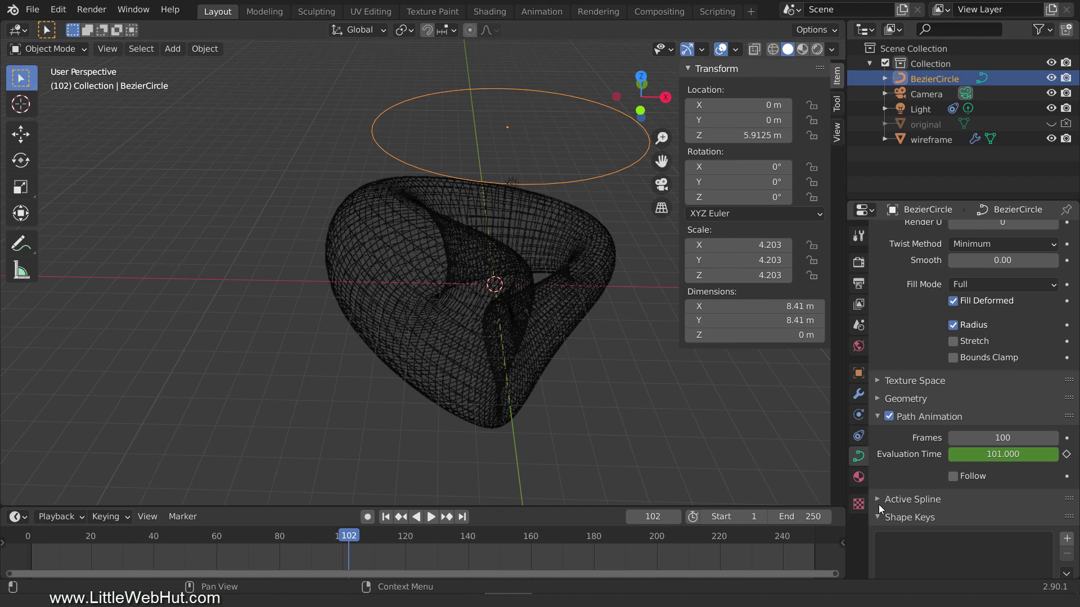
left_click(810, 517)
type("100")
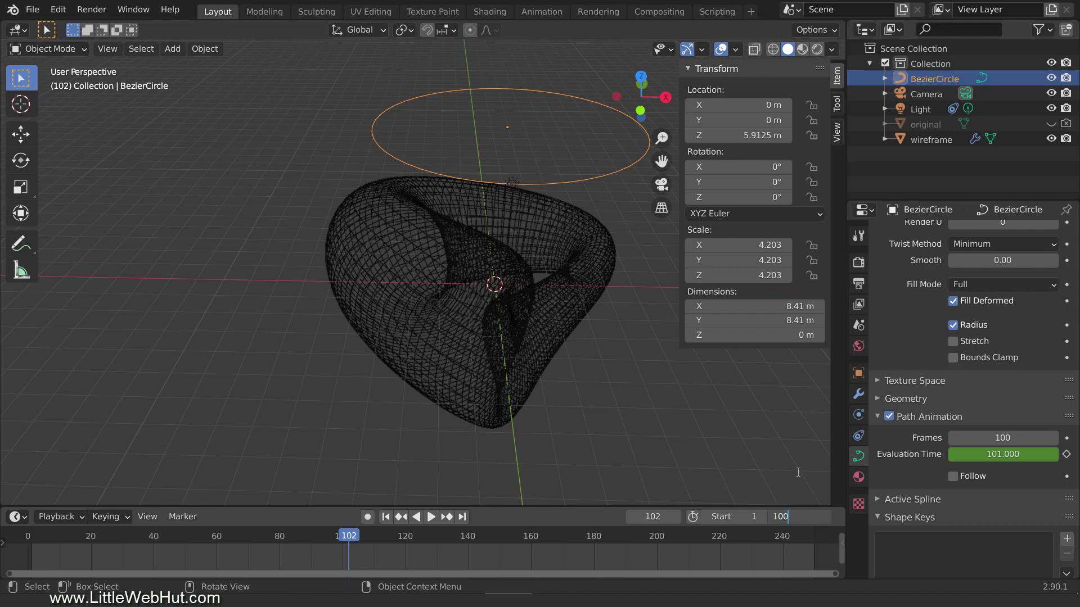